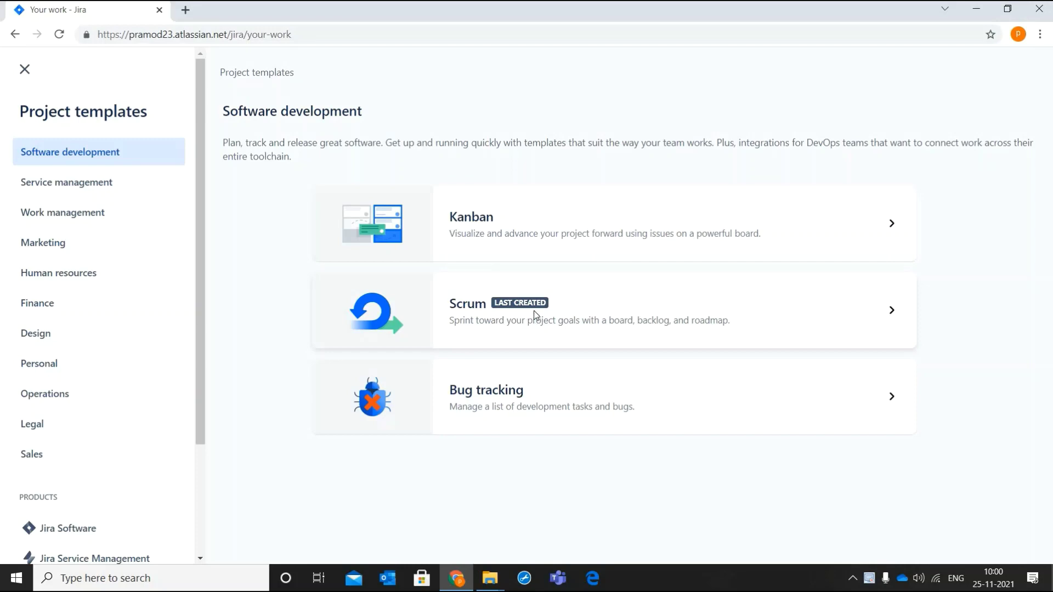
Step: Choose the Scrum software development template and select a team-managed project type
click(535, 314)
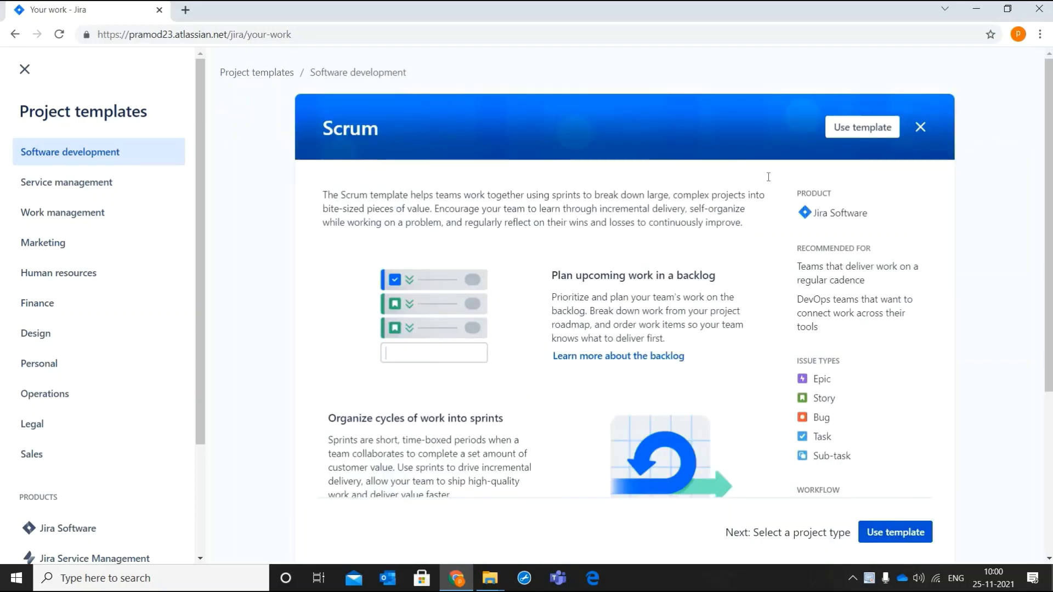
click(889, 536)
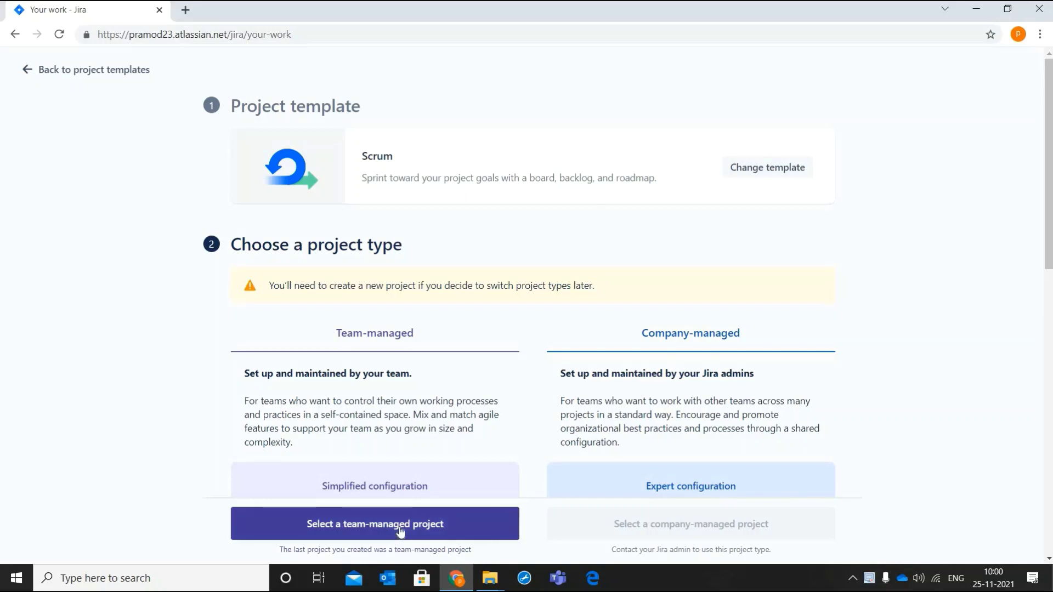
click(399, 528)
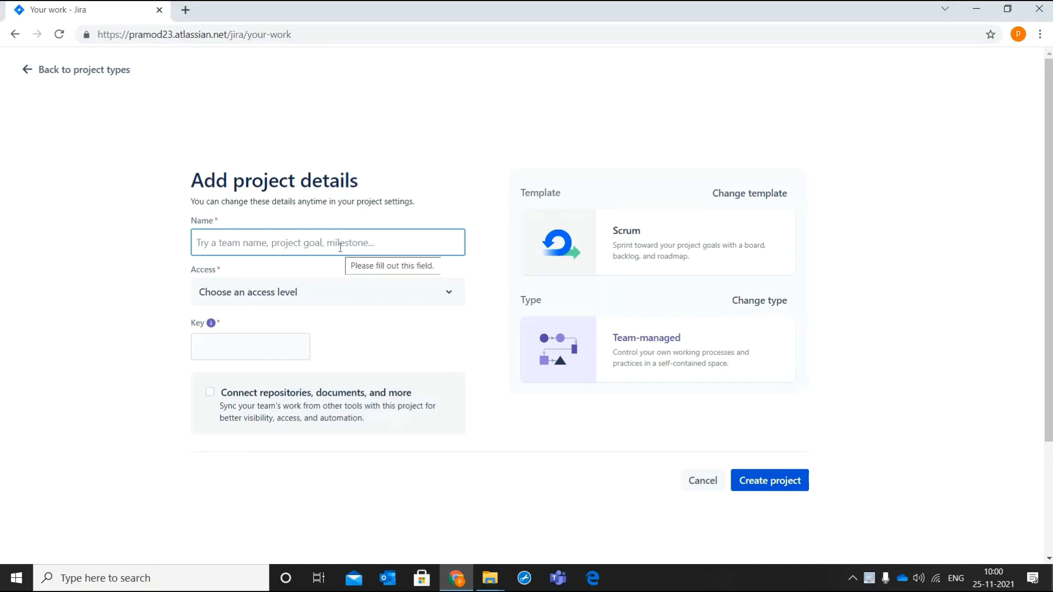
Step: Name the new project Schools Management Software
click(340, 247)
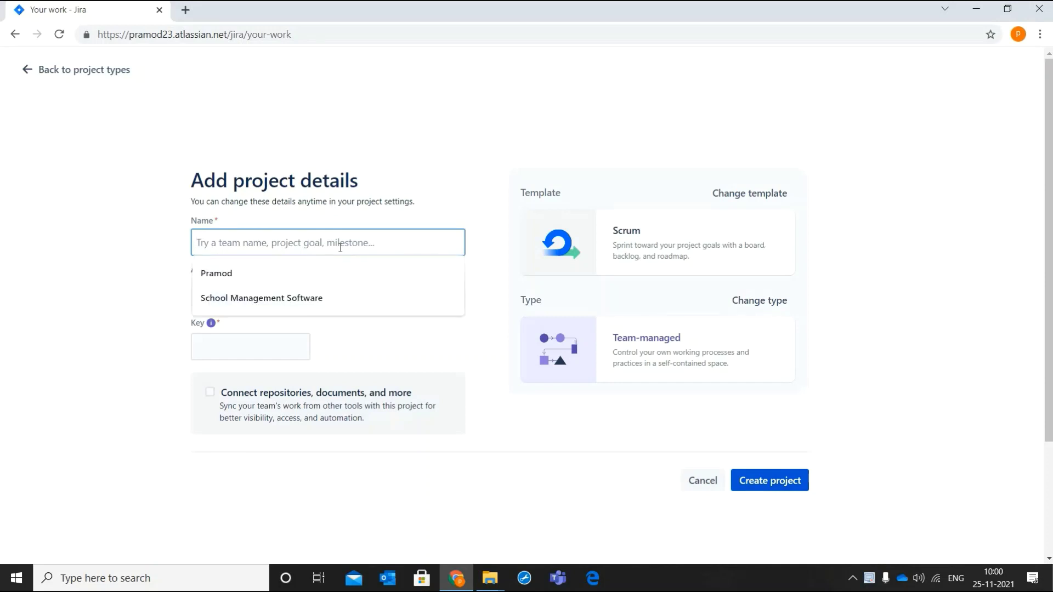
text(Schoo)
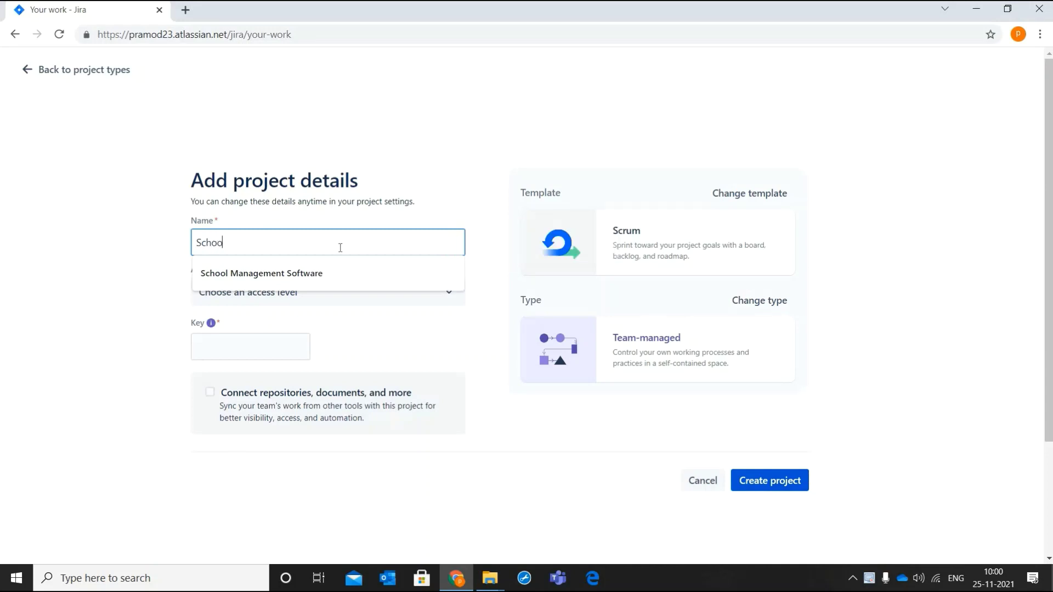
text(ls Man)
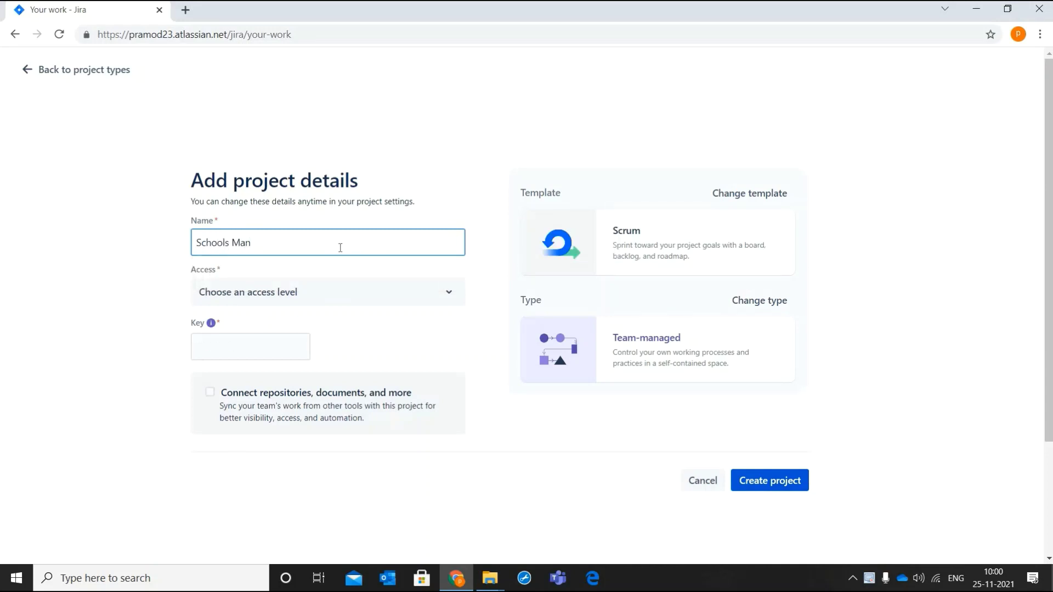
text(agemenrt Software)
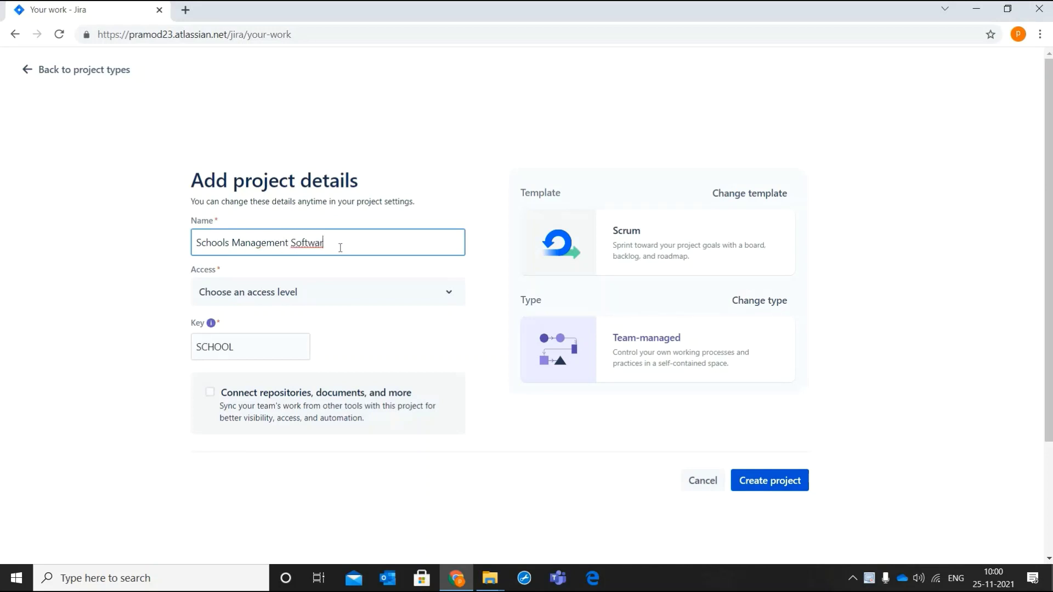
click(358, 269)
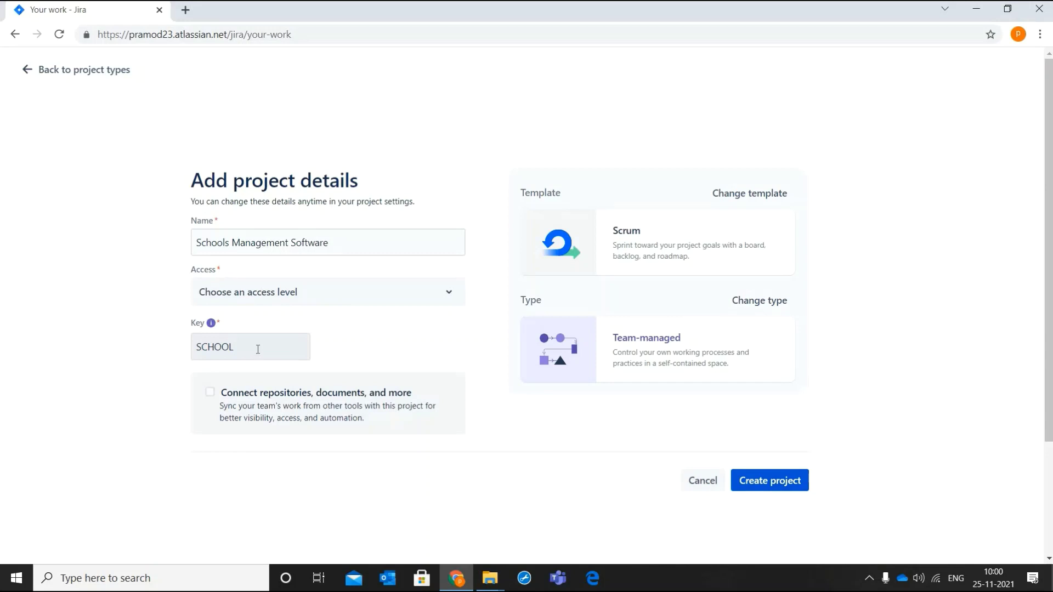
Step: Set the project's access level to Private and create the project
click(418, 298)
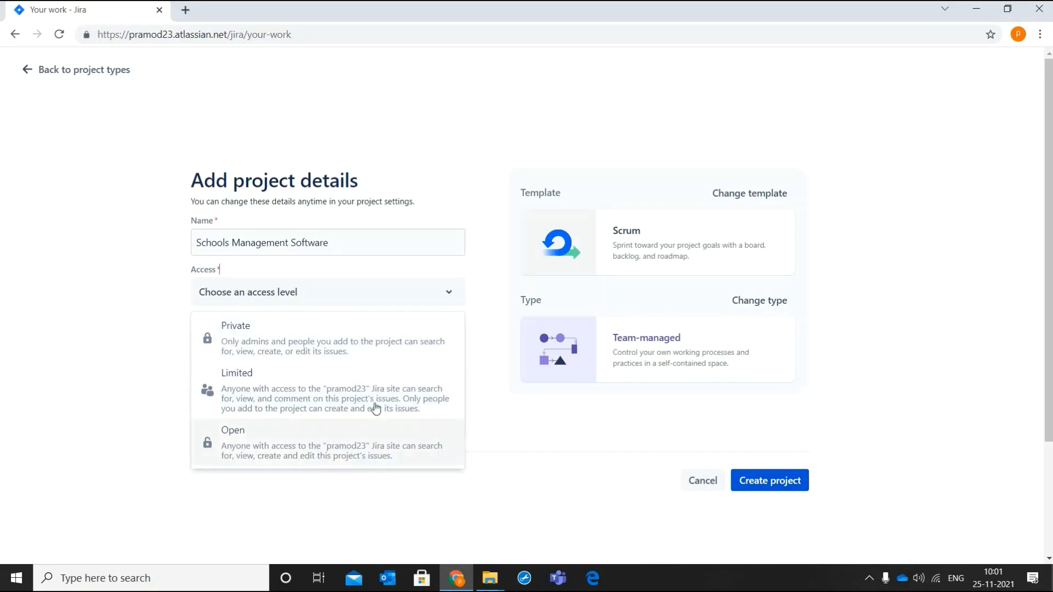
click(349, 342)
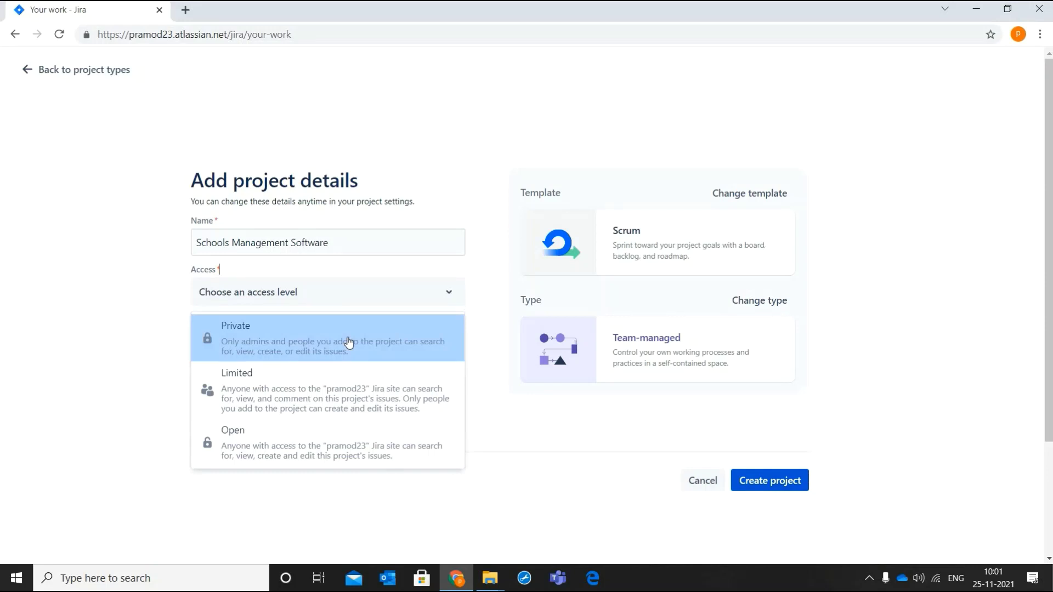
click(349, 342)
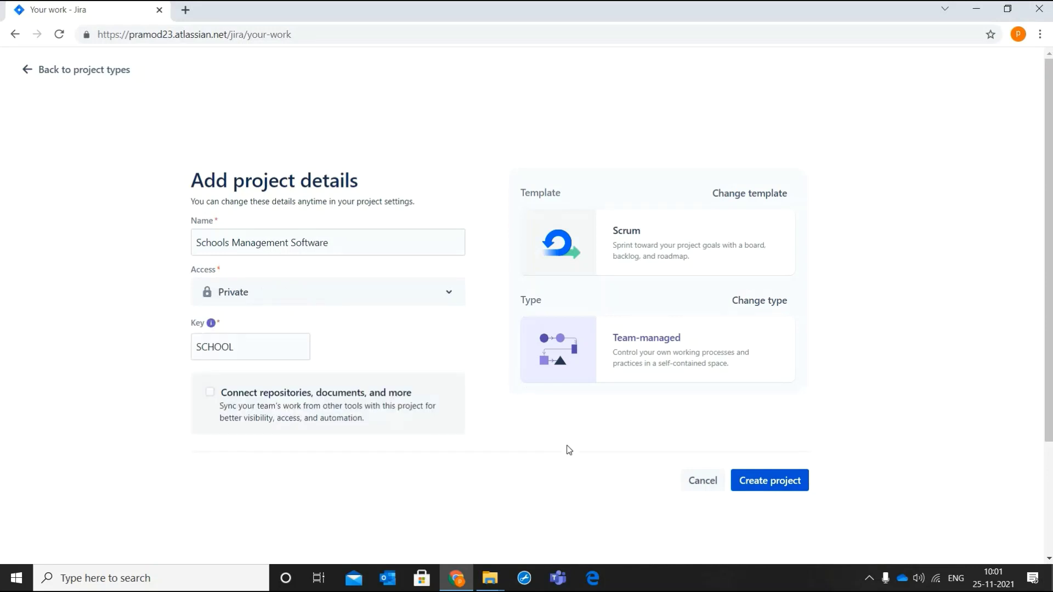
click(776, 490)
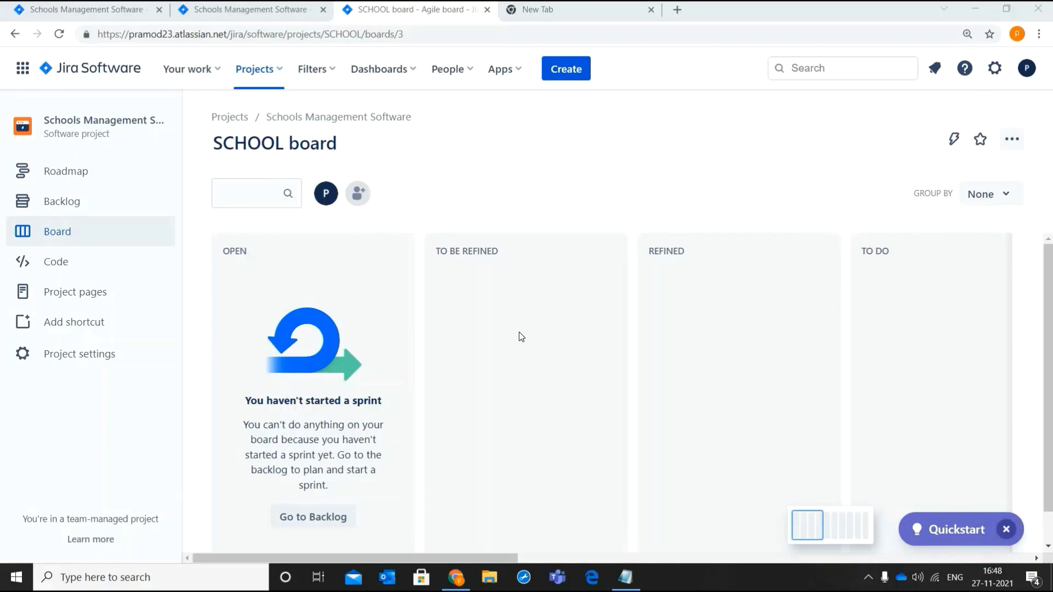
Step: Start a new issue of type Epic in the Schools Management Software project with the summary Login Module
click(565, 73)
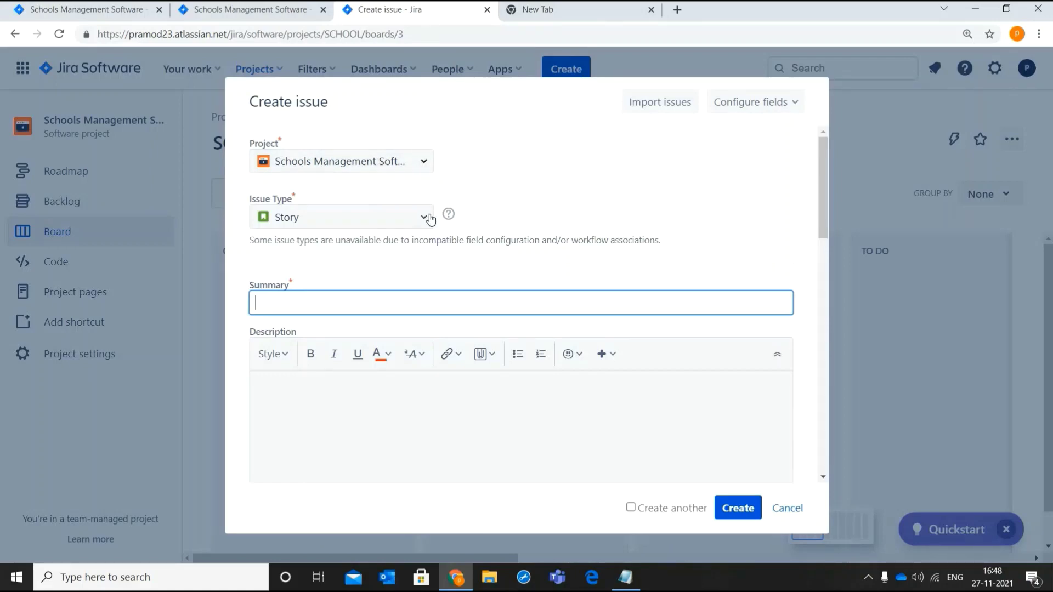
key(shift+Tab)
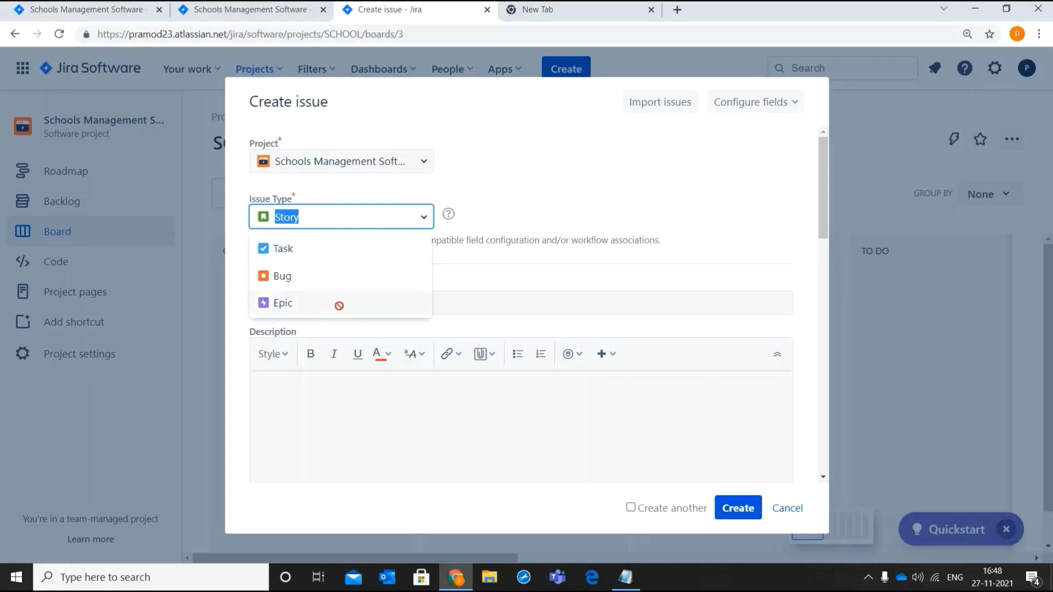
click(343, 304)
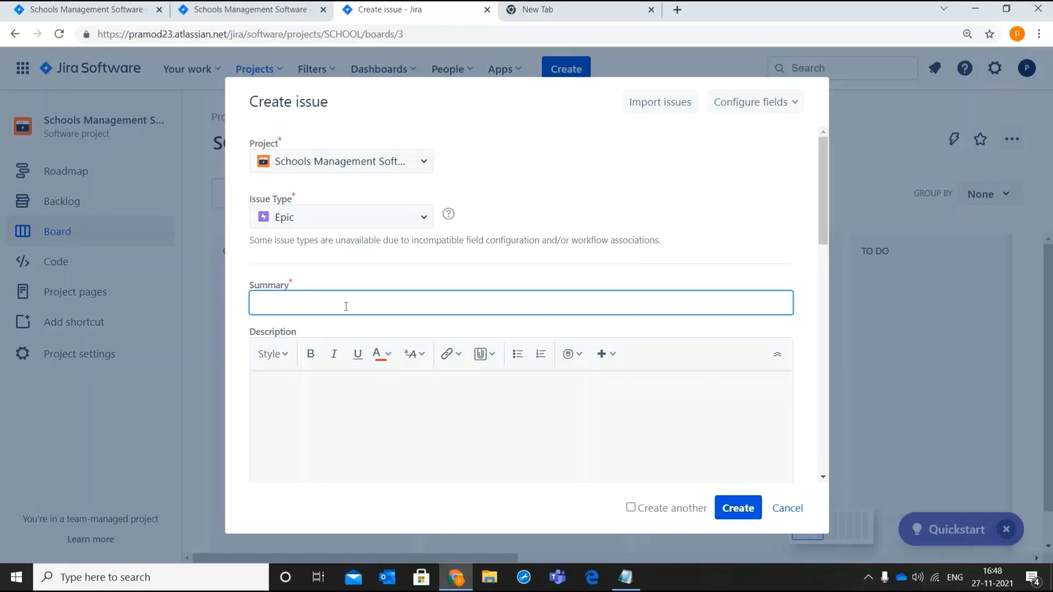
click(347, 307)
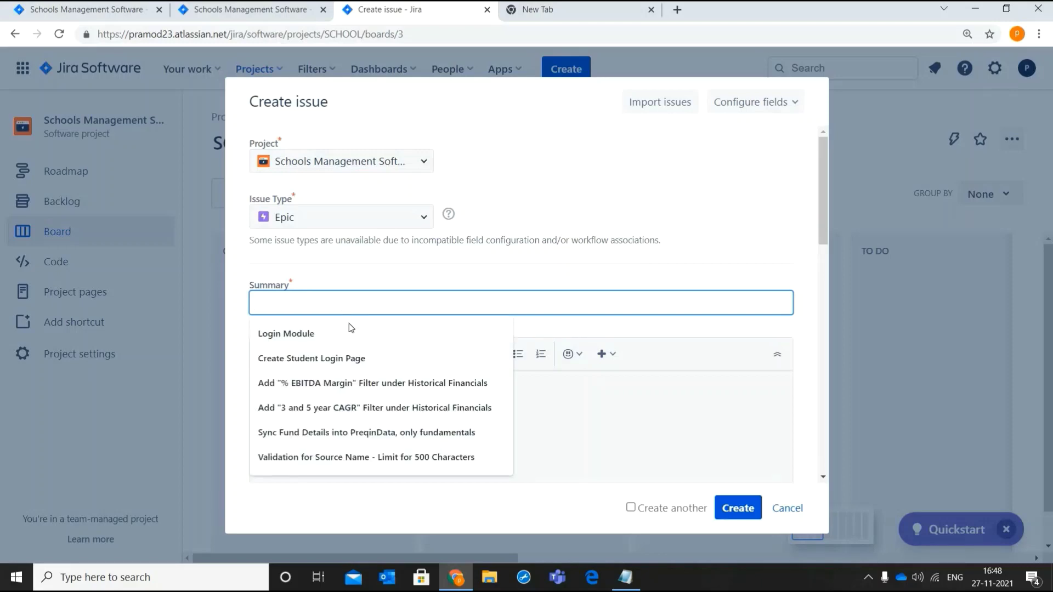
key(Return)
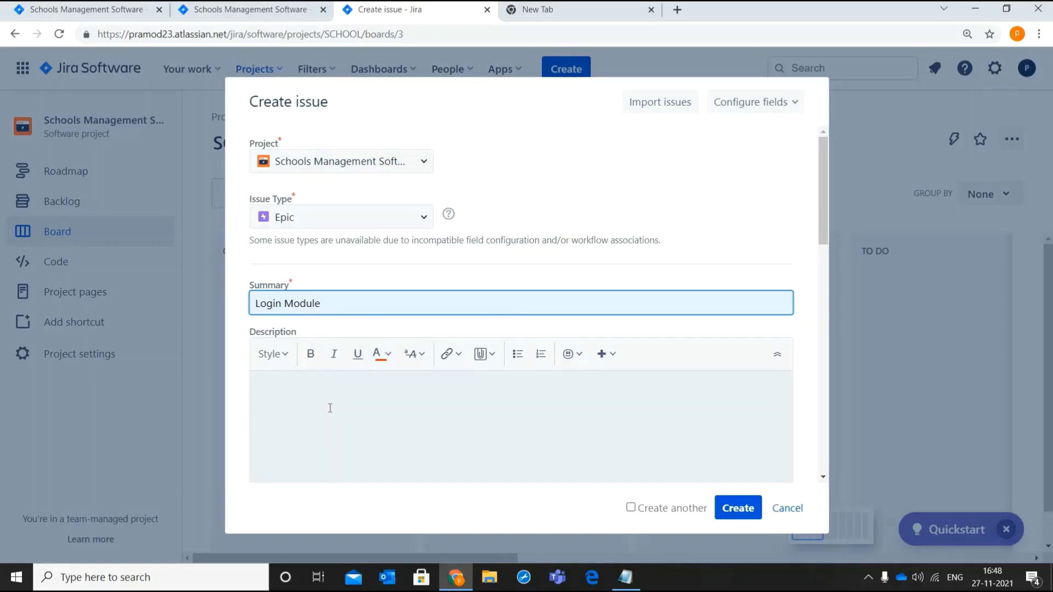
Step: Paste the prepared epic description from Epic Description through UX/UI, check it through, and create the Login Module epic
click(329, 408)
key(ctrl+v)
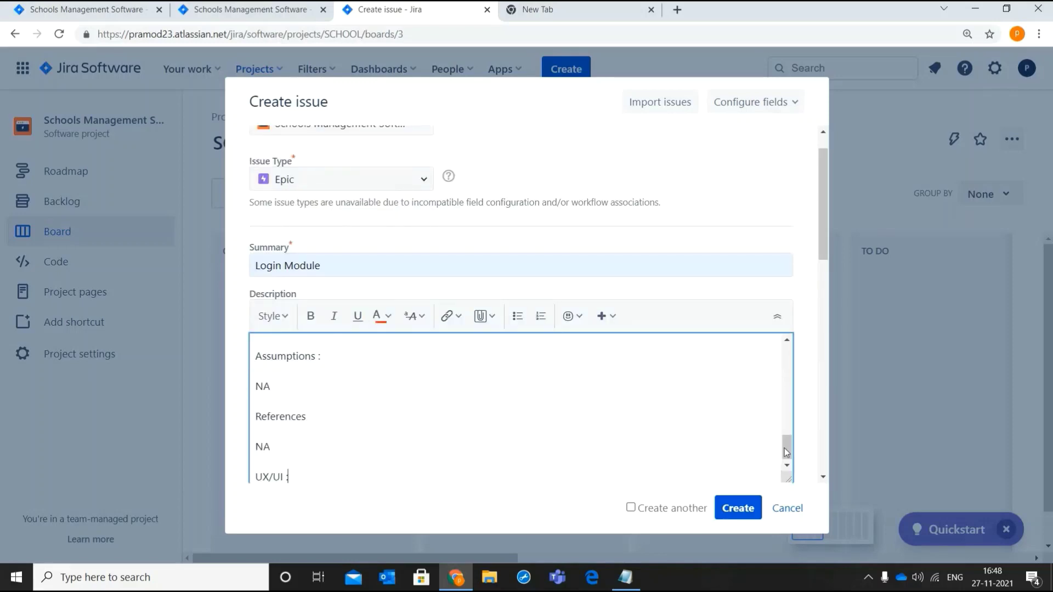
scroll(790, 373, up, 15)
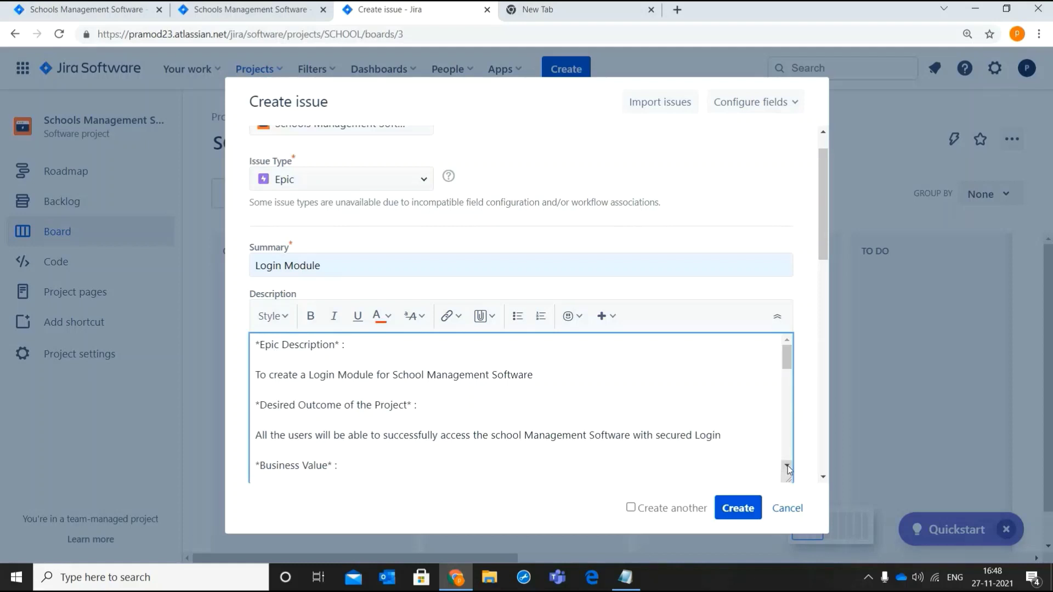
scroll(787, 469, down, 5)
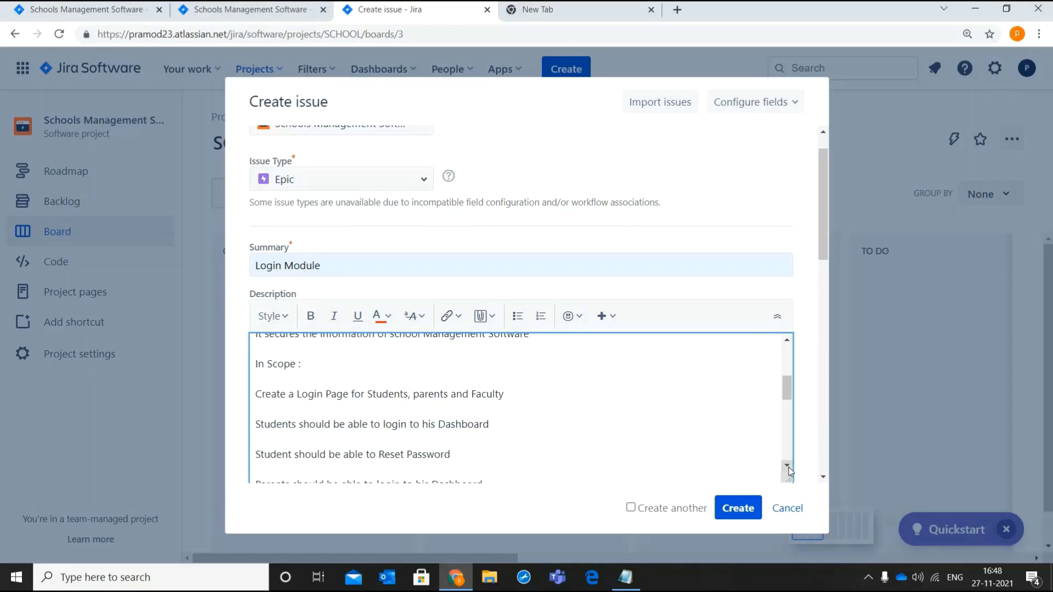
scroll(789, 467, down, 5)
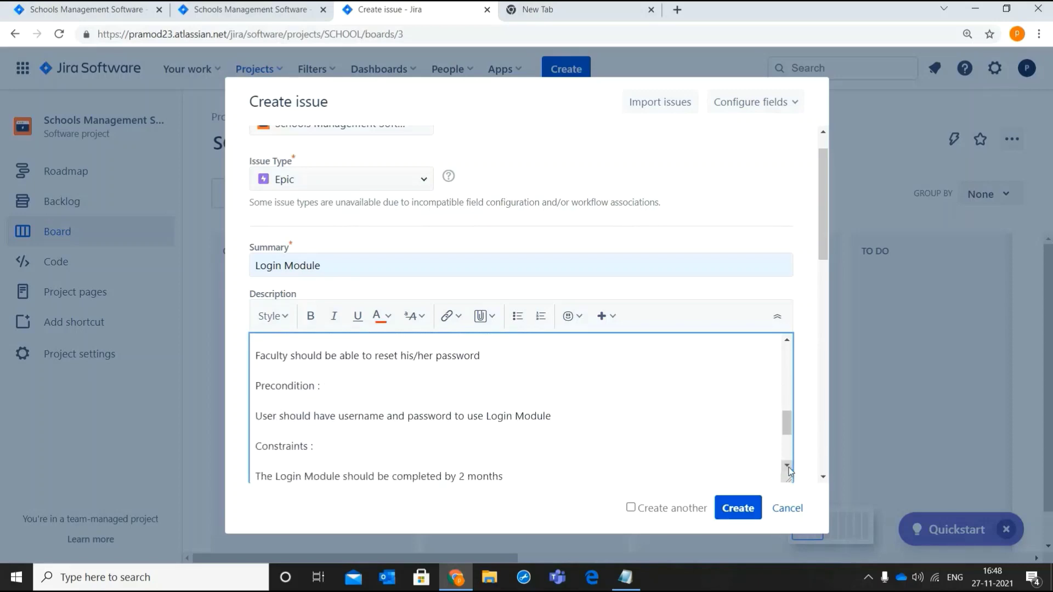
scroll(788, 468, down, 5)
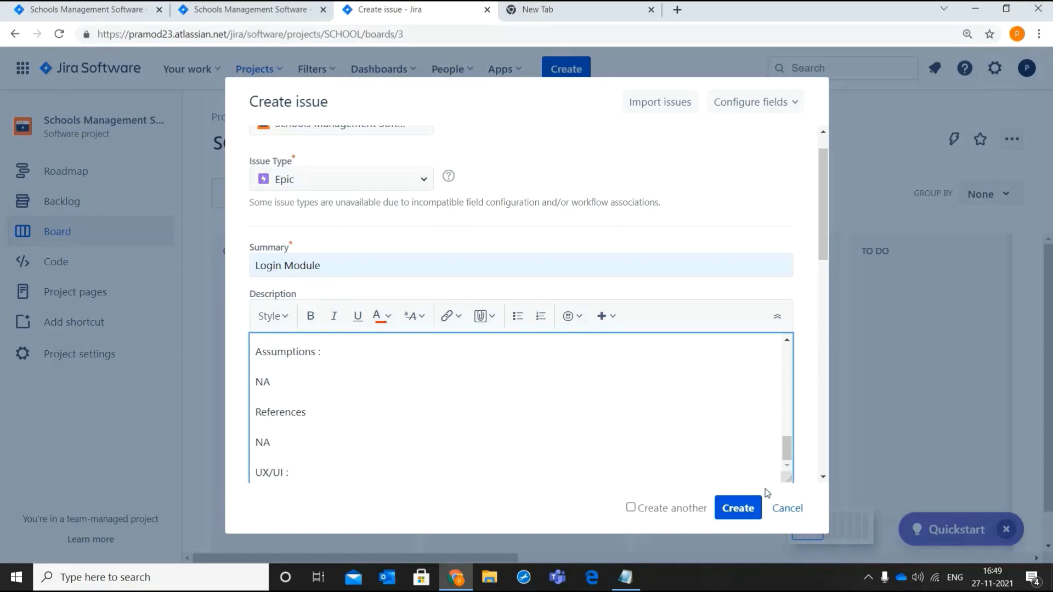
click(742, 512)
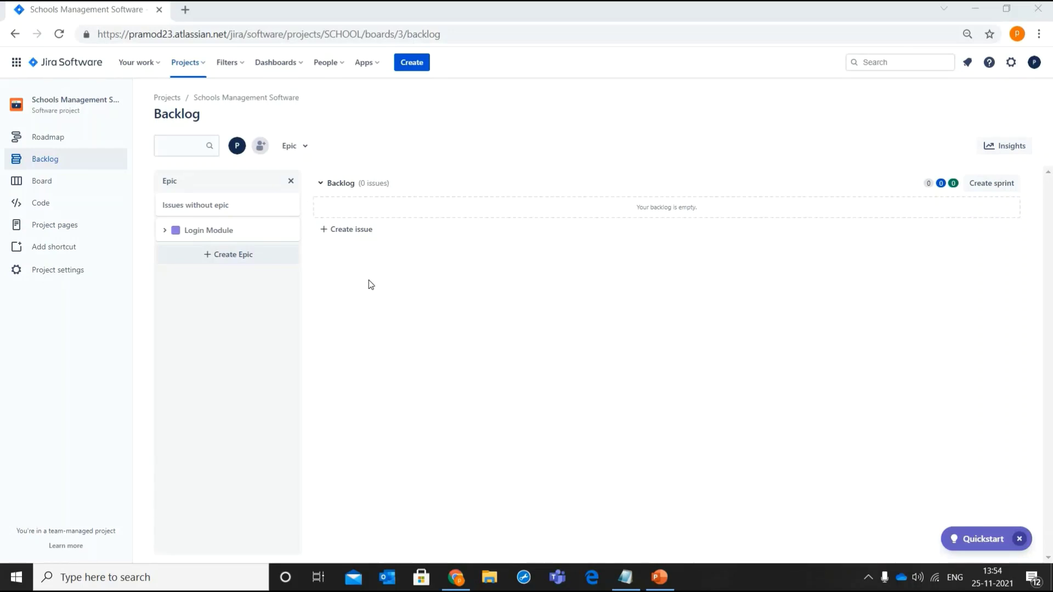
Step: Open the full details of the Login Module epic in the backlog and read through its description
click(198, 232)
click(169, 233)
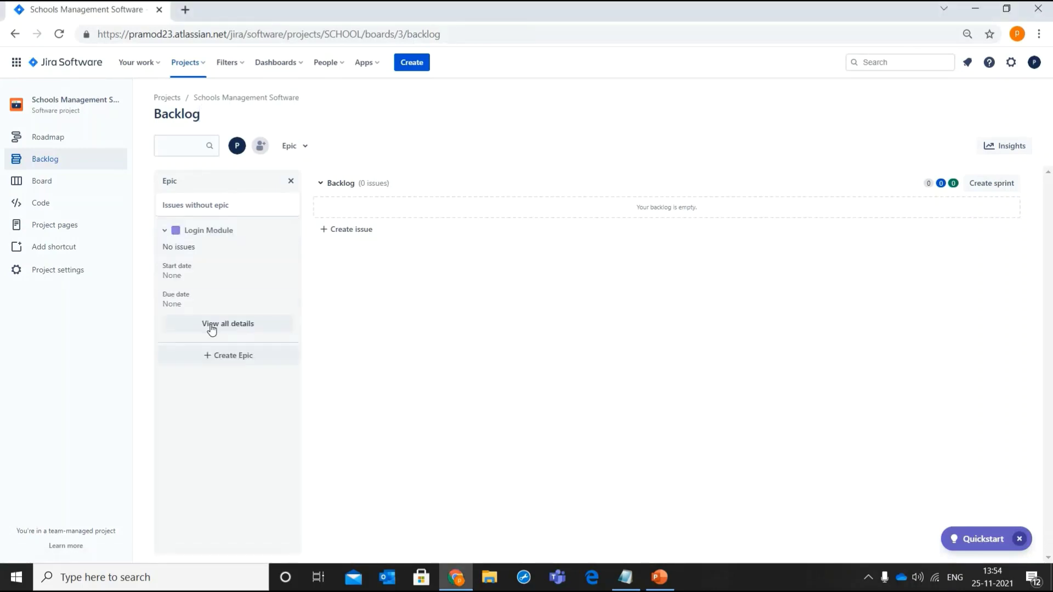
click(211, 329)
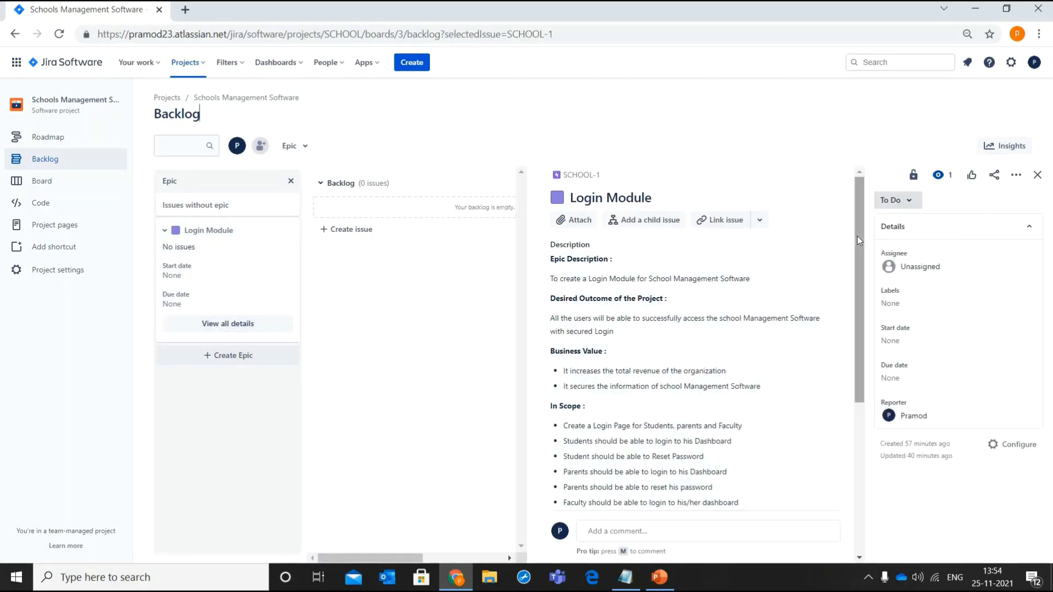
scroll(856, 274, down, 1)
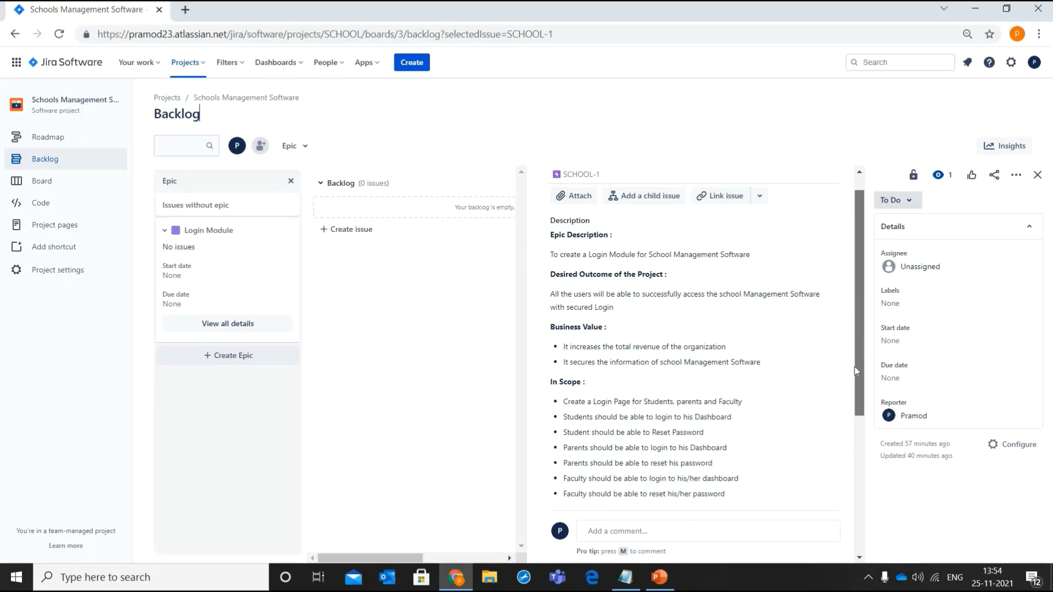
scroll(855, 366, down, 5)
scroll(851, 274, up, 3)
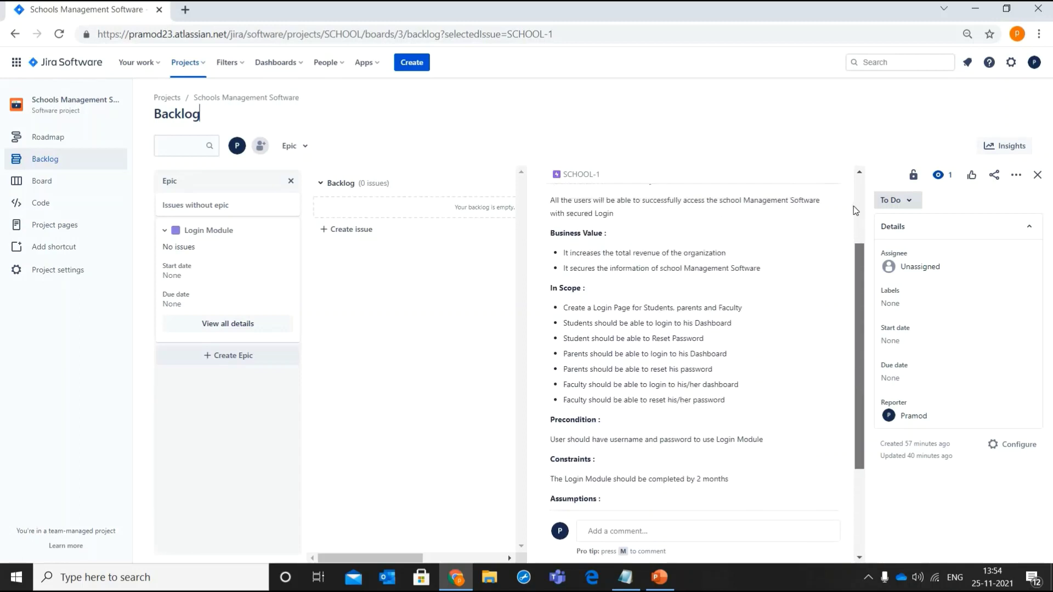
scroll(853, 206, up, 5)
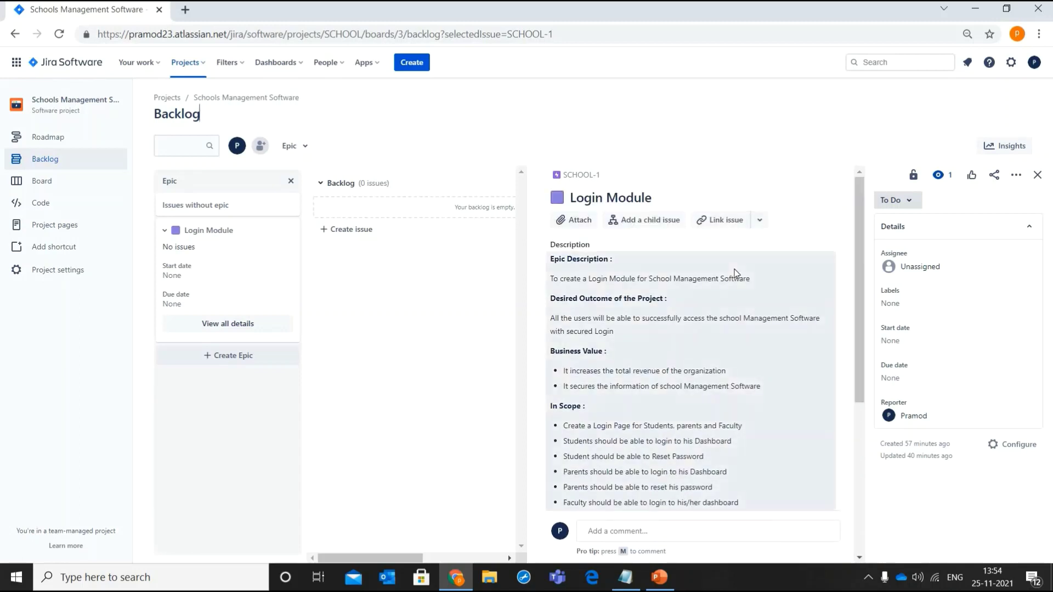
Step: Switch to the presentation to review the Initiative – Epics – User stories slide, and return to the Jira backlog
key(alt+Tab)
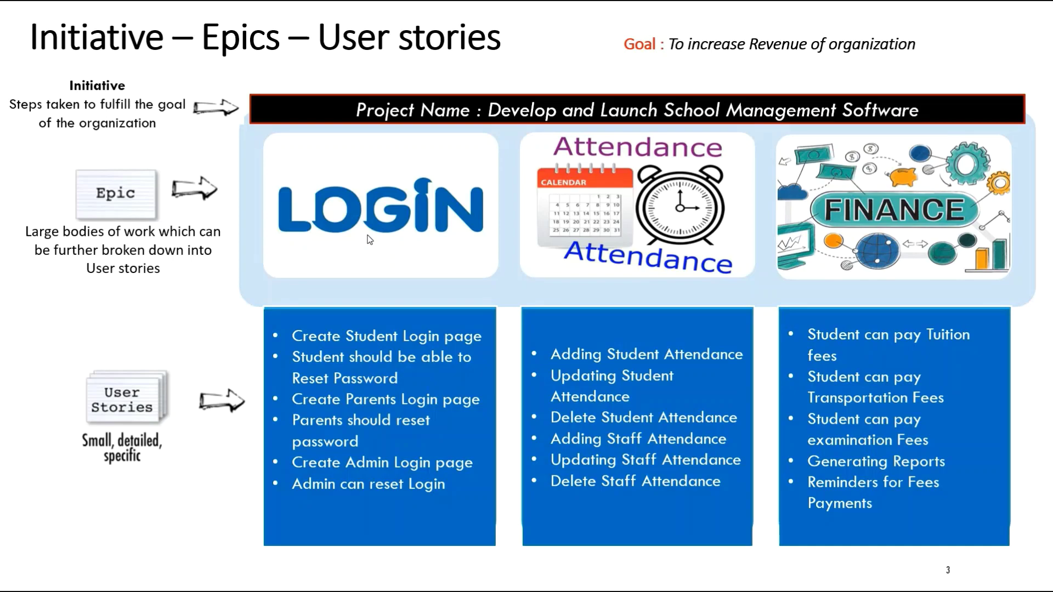
key(alt+Tab)
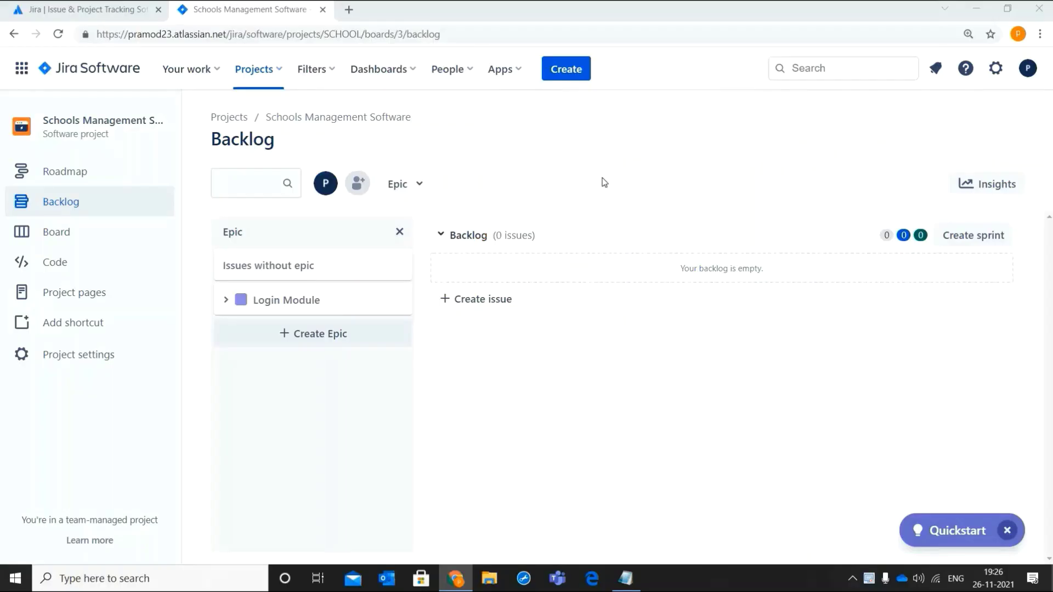
Step: Start a new issue of type Story with the summary Create Student Login Page
click(576, 73)
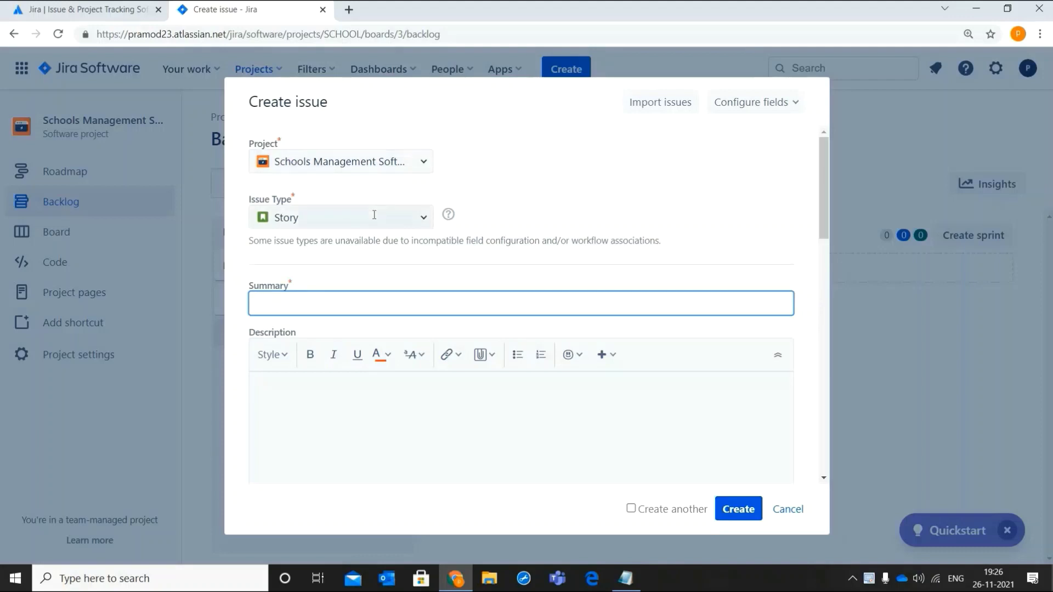
click(378, 315)
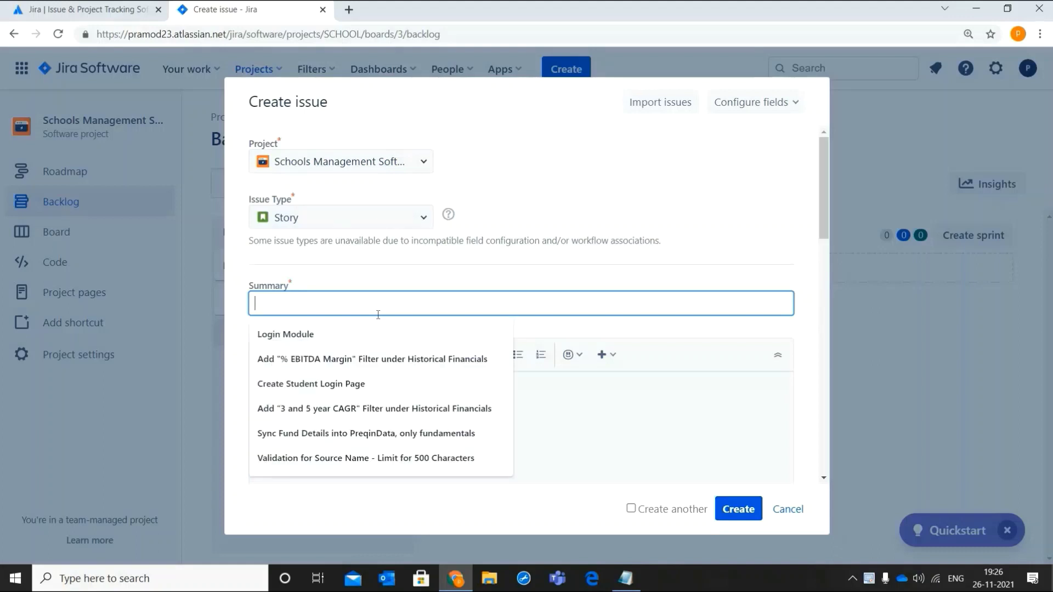
text(C)
click(357, 335)
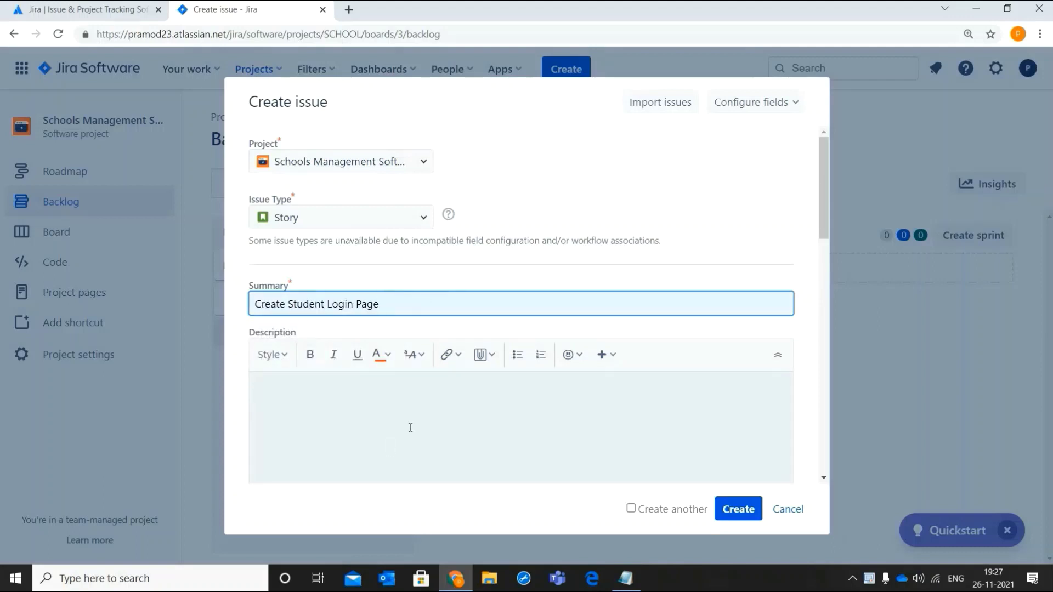
Step: Paste the prepared user story description, from the AS A Student statement to the Scenario 2 acceptance criteria, and read it through
click(410, 428)
key(ctrl+v)
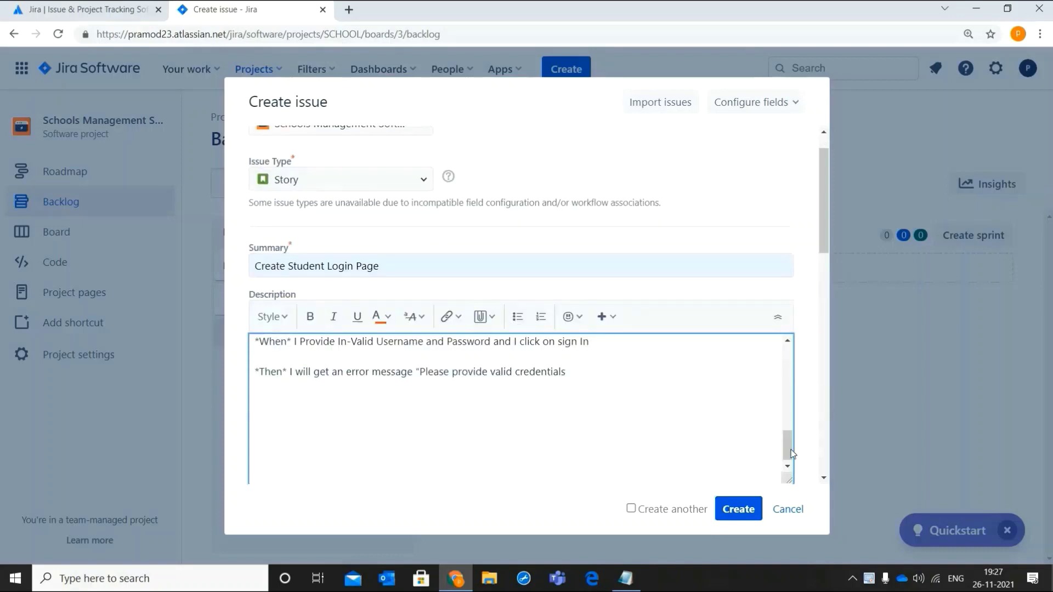
scroll(786, 364, up, 10)
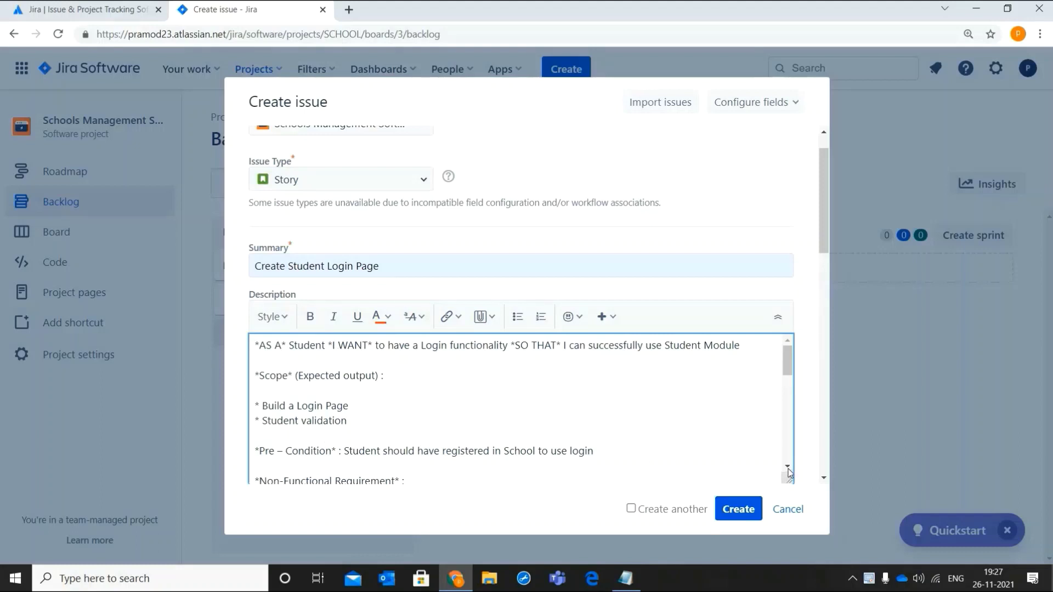
scroll(788, 469, down, 3)
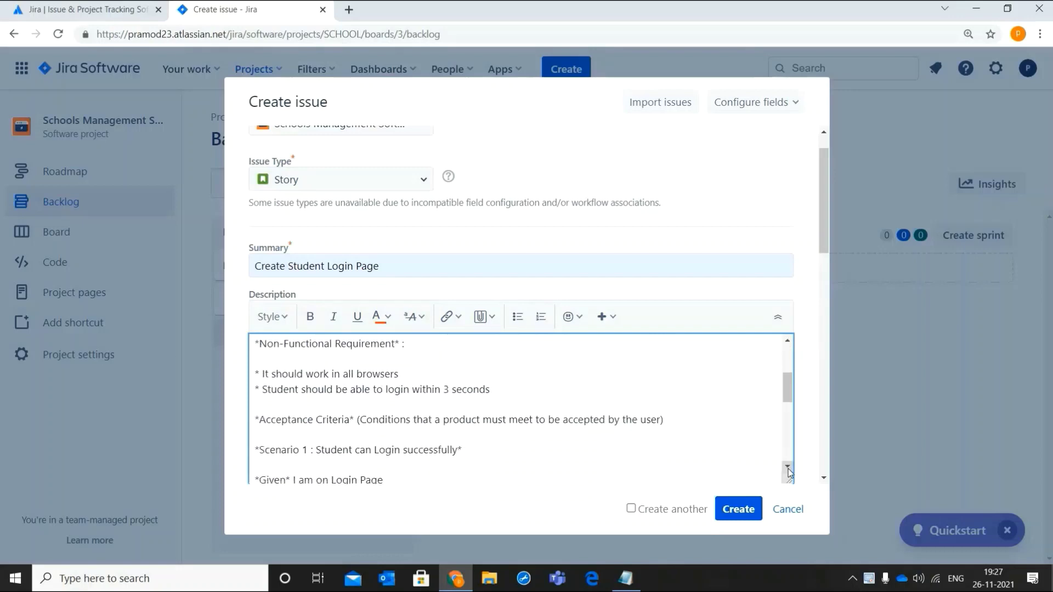
scroll(788, 469, down, 1)
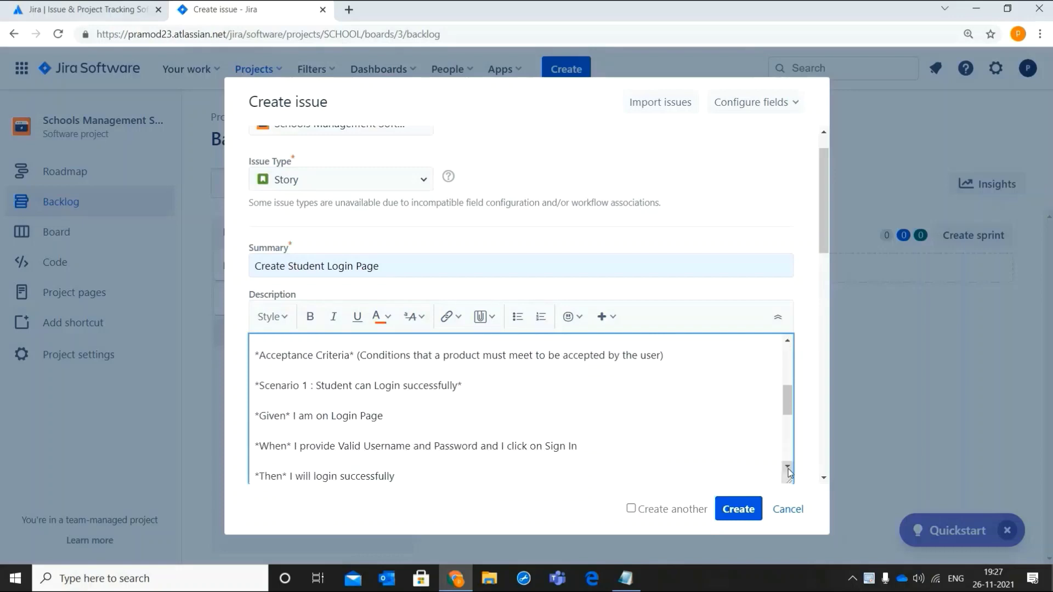
scroll(788, 469, down, 6)
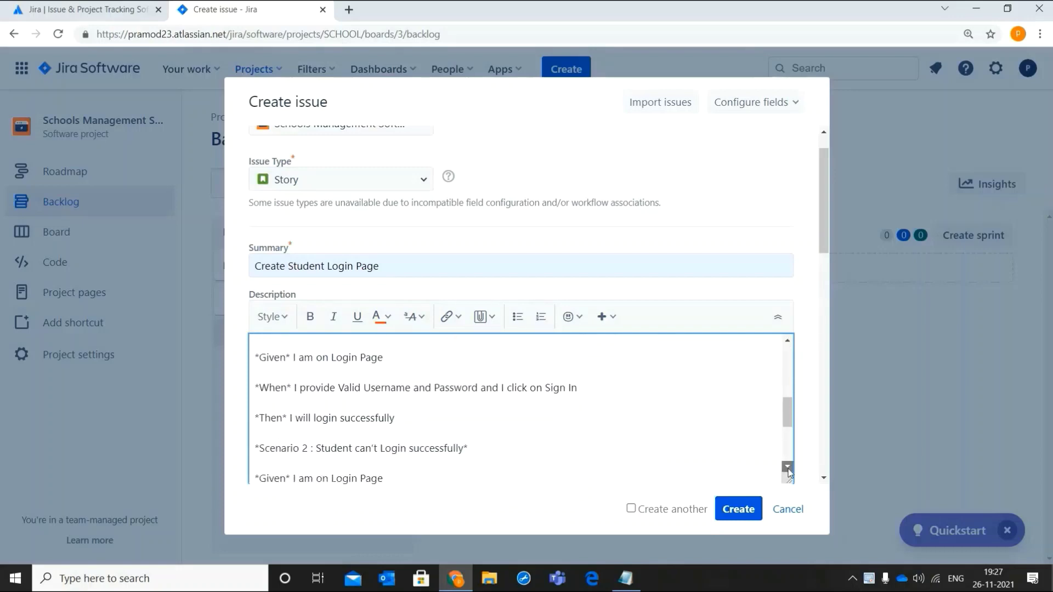
scroll(788, 468, down, 1)
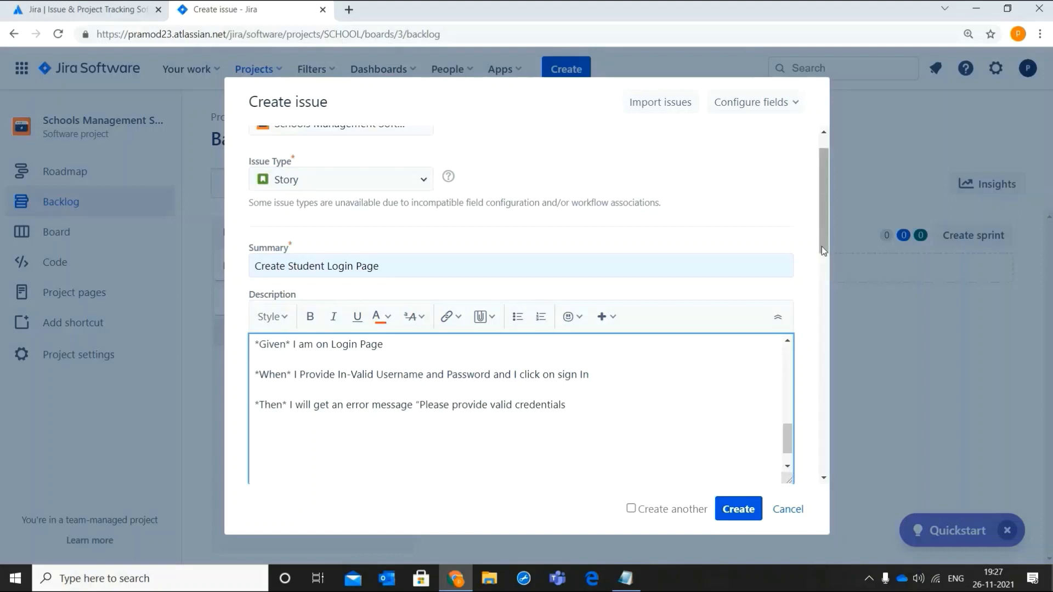
Step: Set the priority of the Create Student Login Page story to Highest
scroll(823, 259, down, 1)
scroll(824, 269, down, 2)
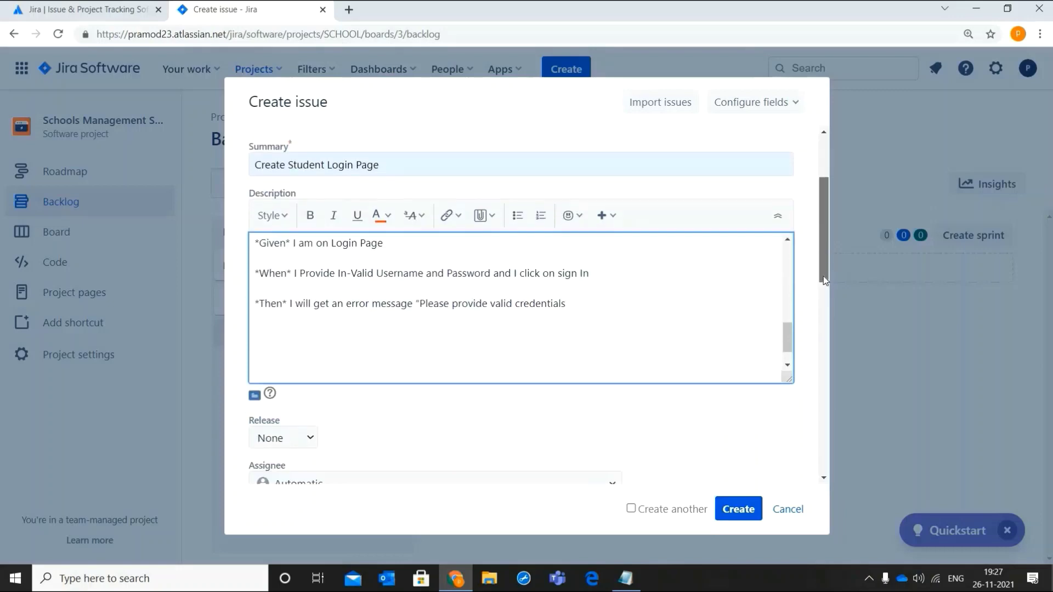
scroll(824, 329, down, 2)
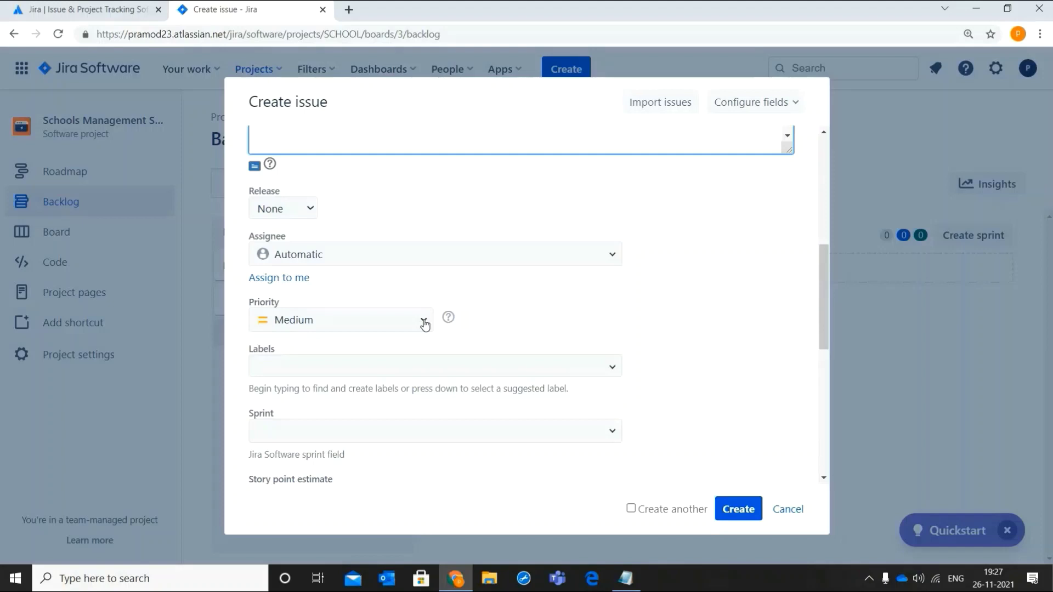
click(424, 324)
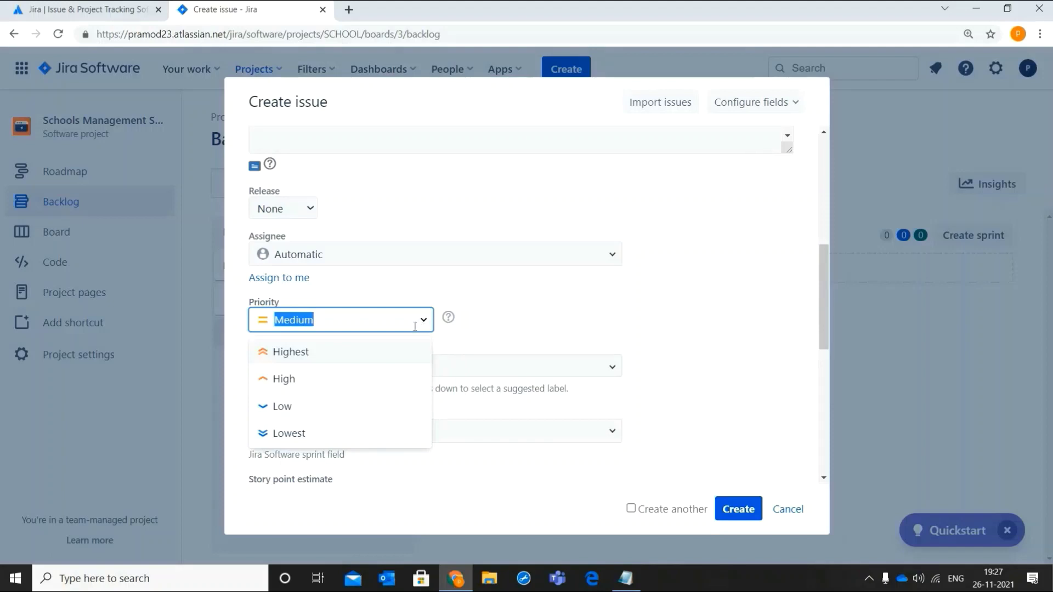
click(362, 354)
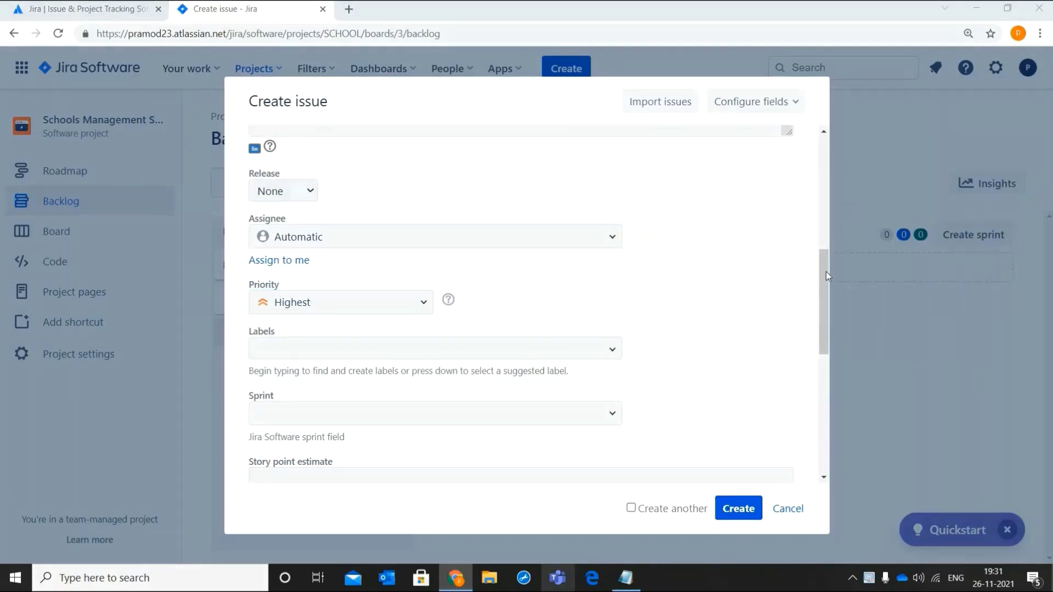
Step: Attach the Additional Information Excel file from Downloads to the new story
drag(826, 272, 824, 345)
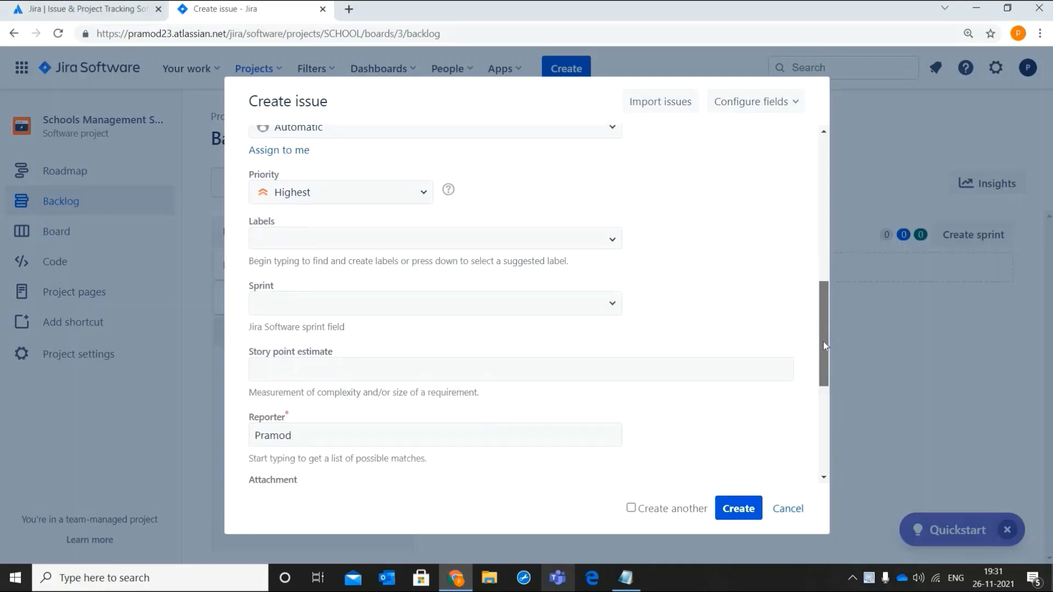
scroll(619, 333, down, 3)
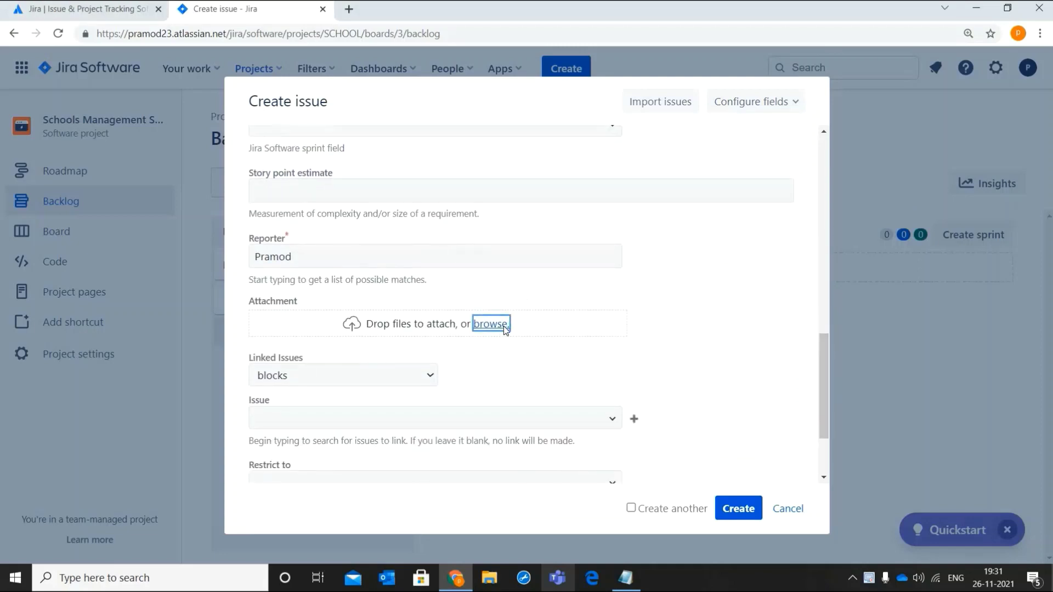
click(490, 324)
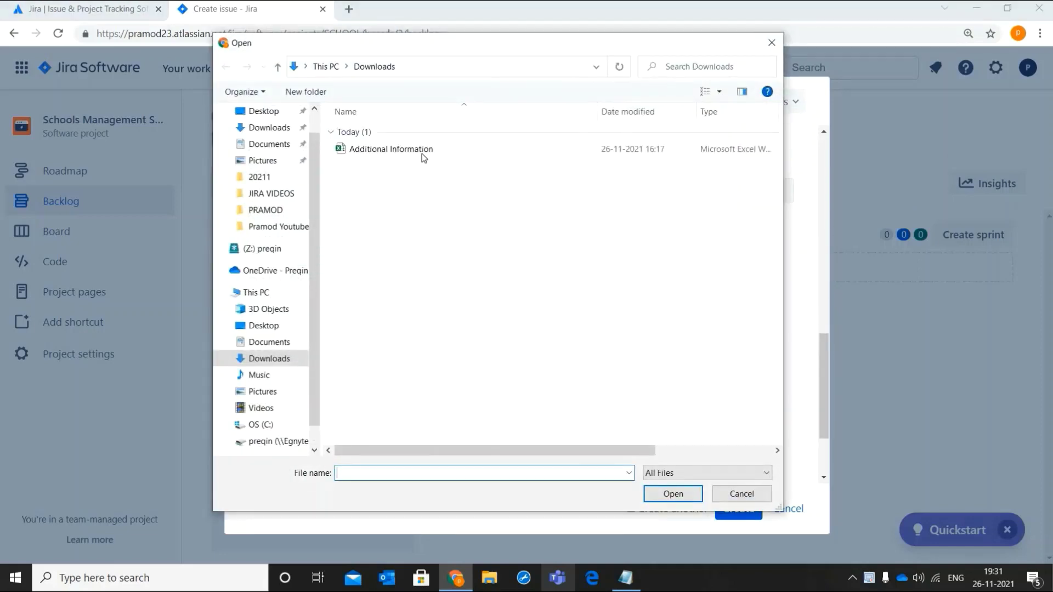
double_click(423, 153)
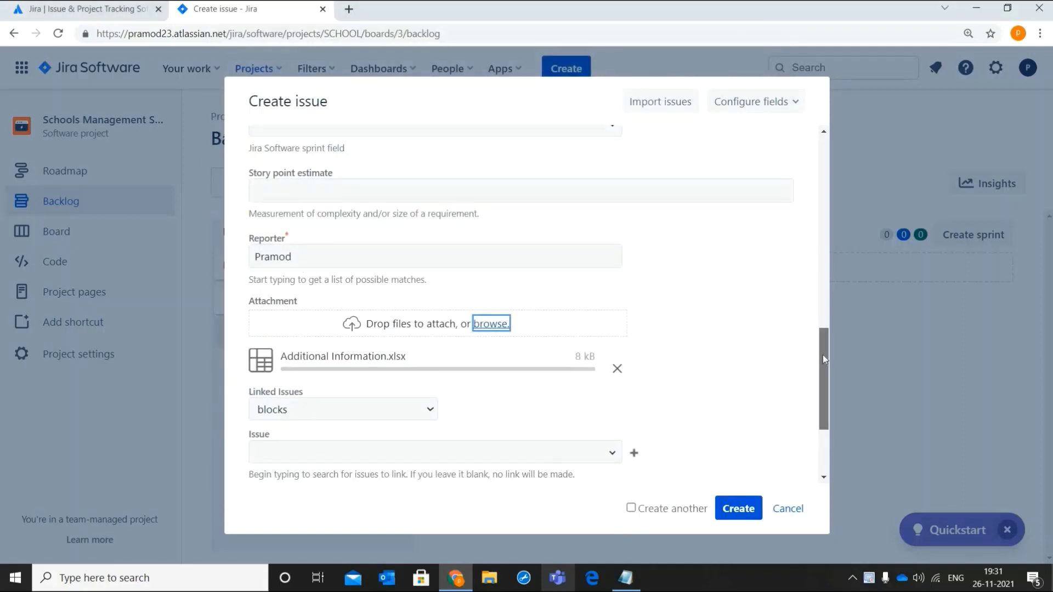
Step: Create the Create Student Login Page story and open its details from the backlog to check the description
drag(823, 365, 823, 407)
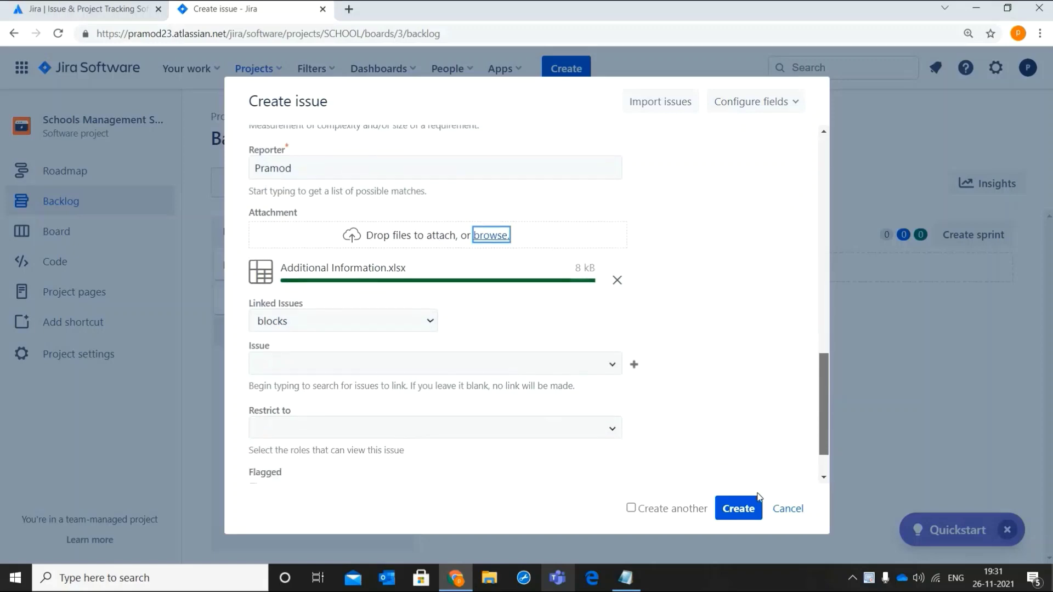
click(732, 517)
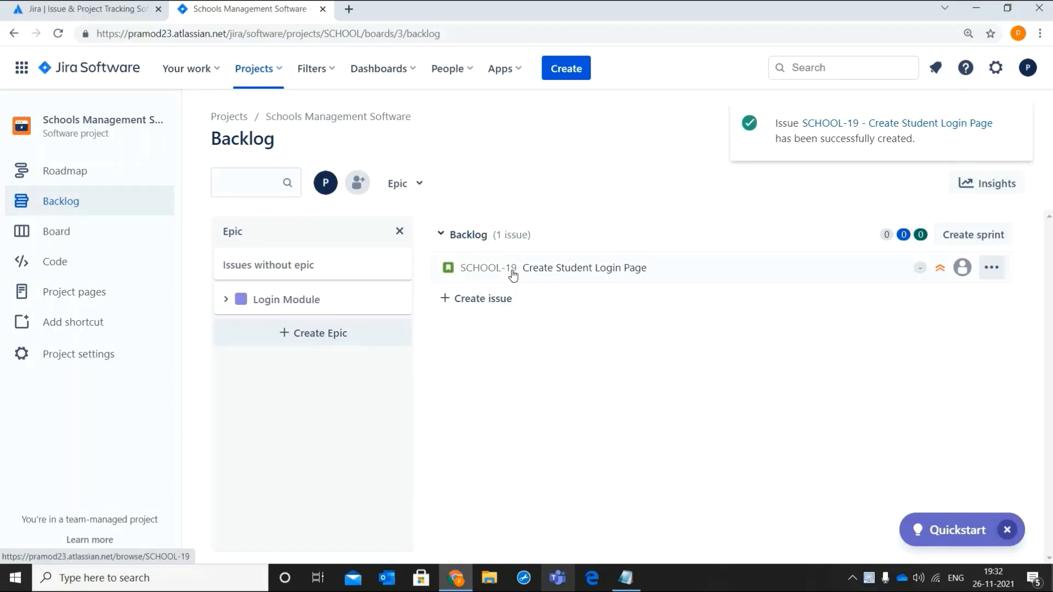
click(513, 274)
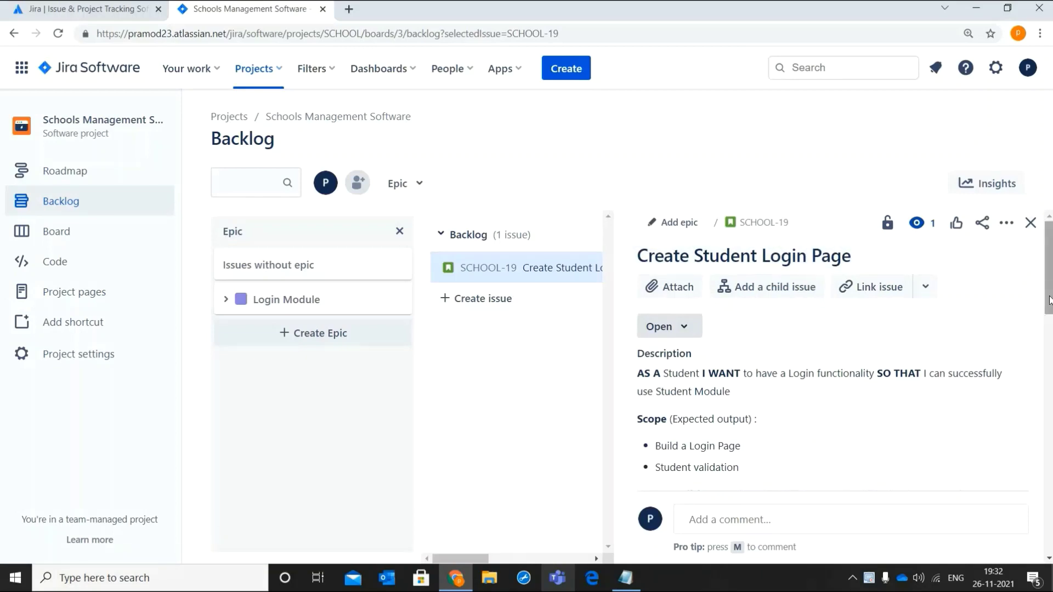
mouse_move(1049, 299)
mouse_down()
mouse_move(1049, 430)
mouse_move(1049, 299)
mouse_up()
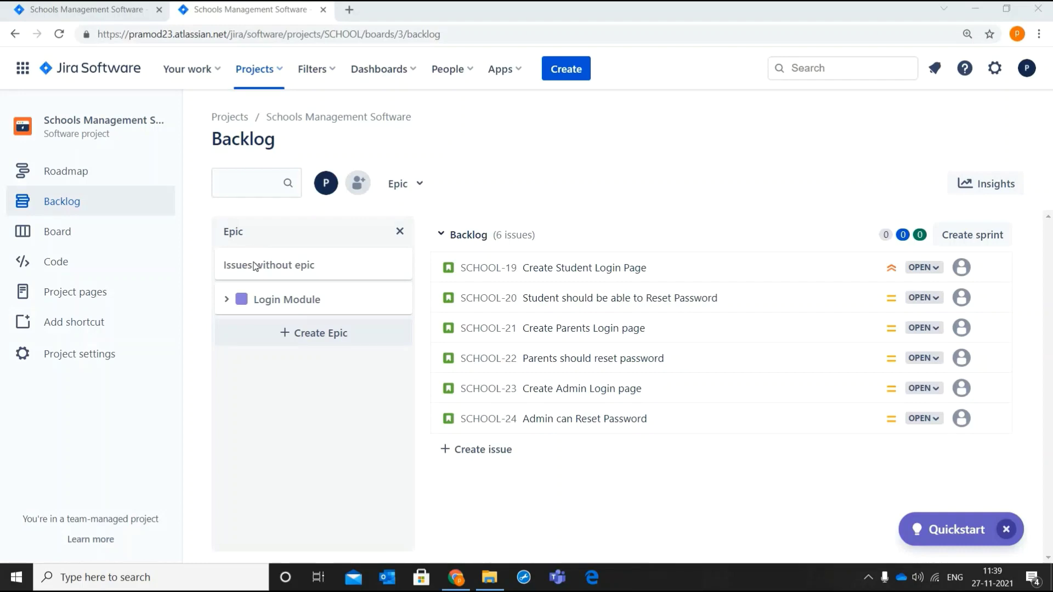
Step: Open the Login Module epic from the backlog's epic list on its own full issue page
click(226, 300)
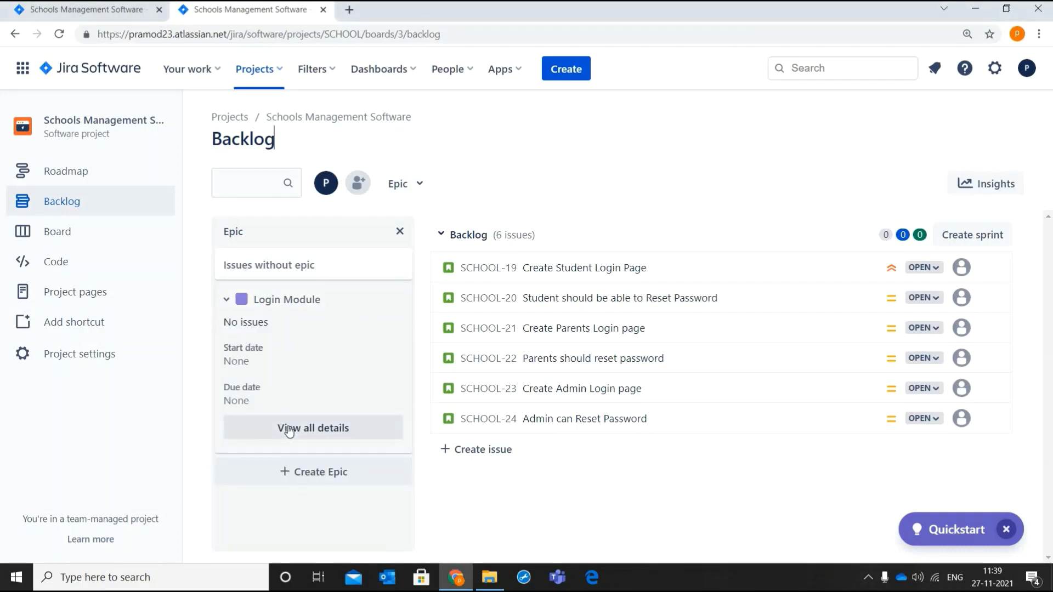
click(289, 430)
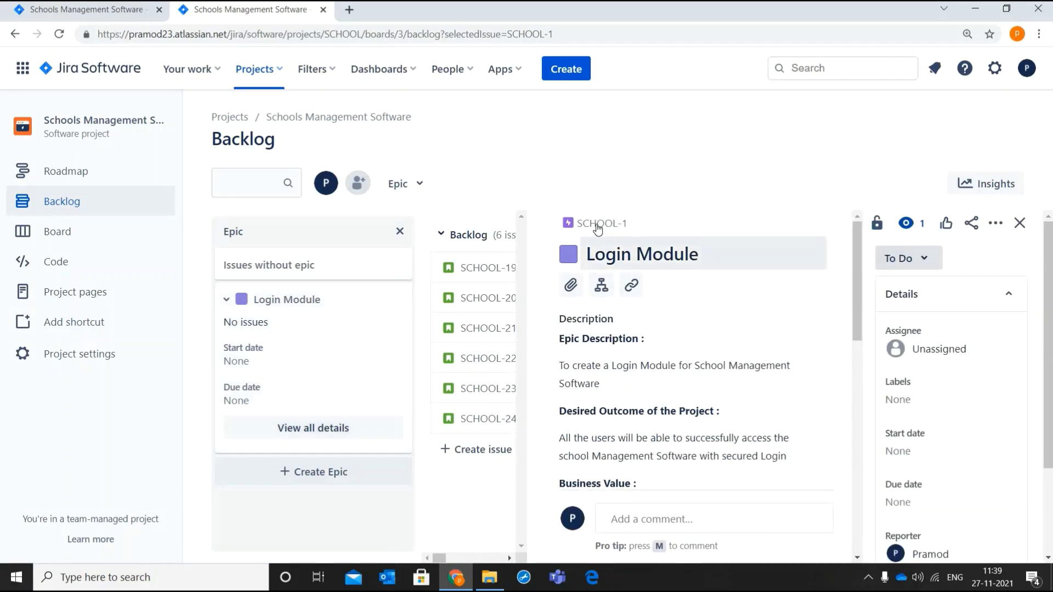
click(598, 225)
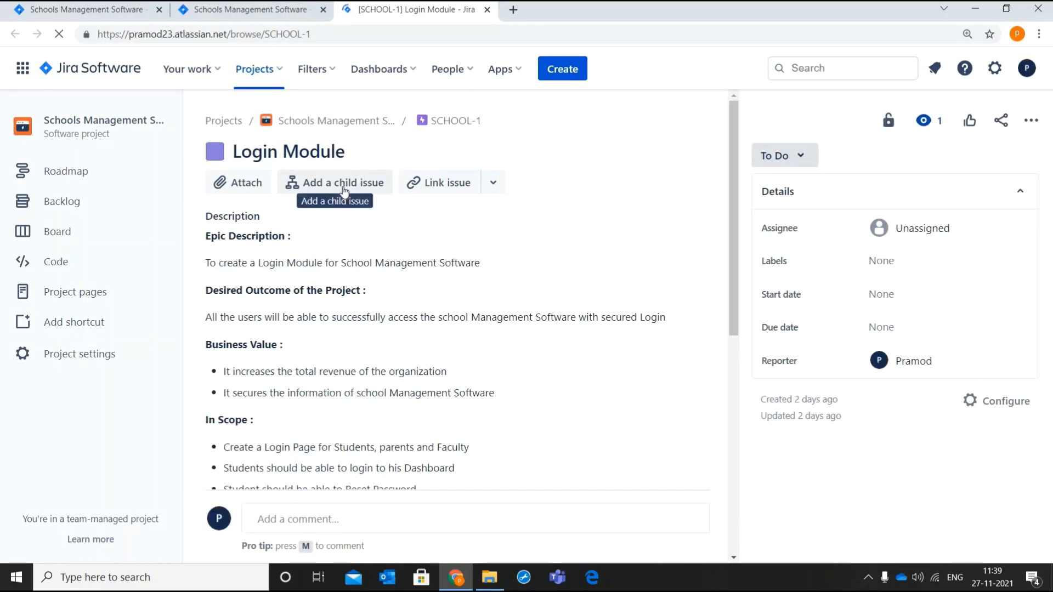
Step: Add the existing story SCHOOL-24 Admin can Reset Password as a child issue of the Login Module epic
click(344, 191)
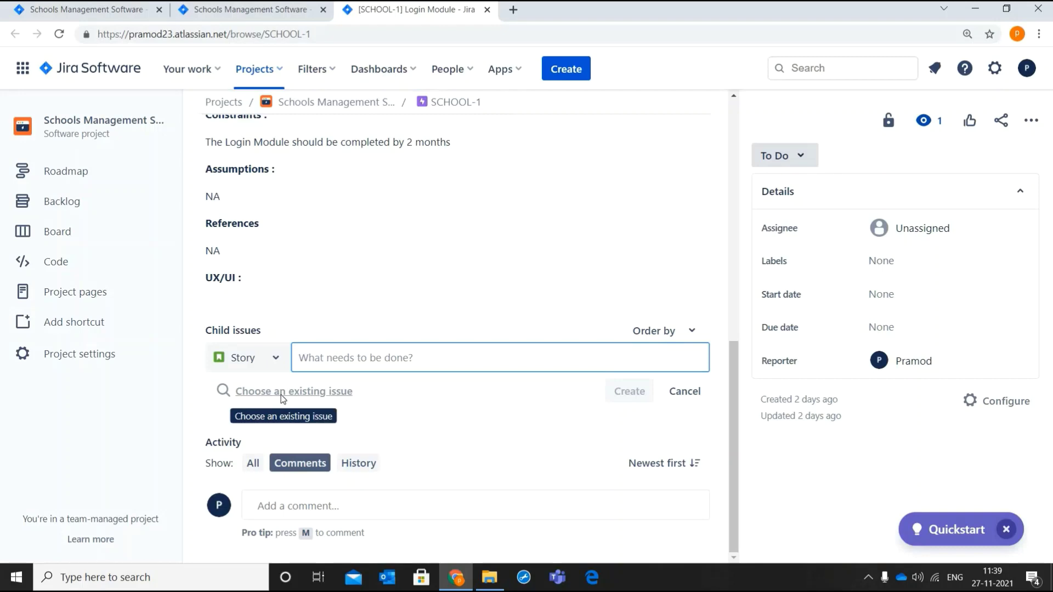
click(283, 395)
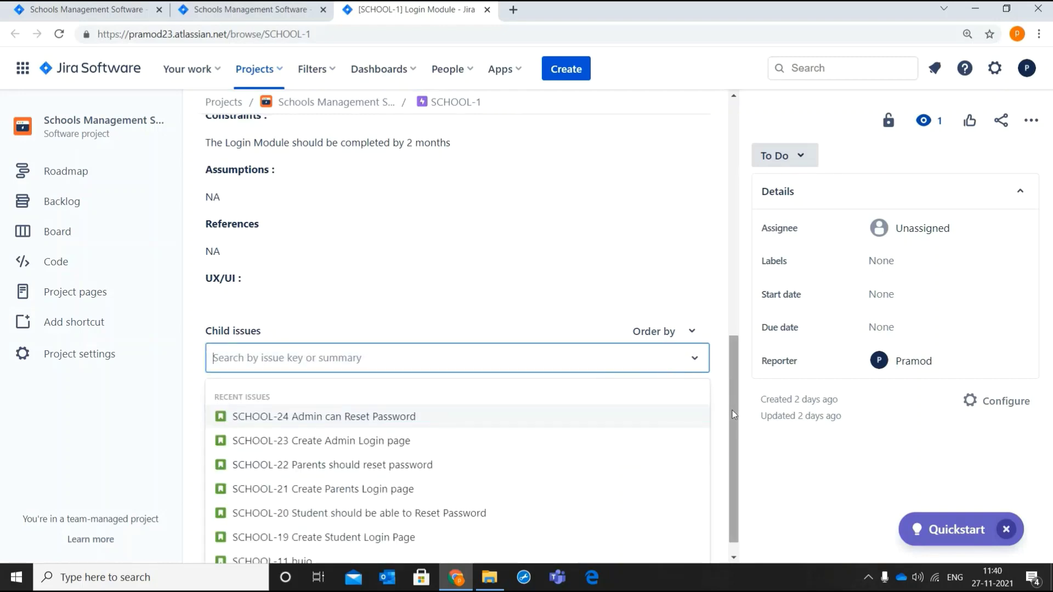
click(732, 431)
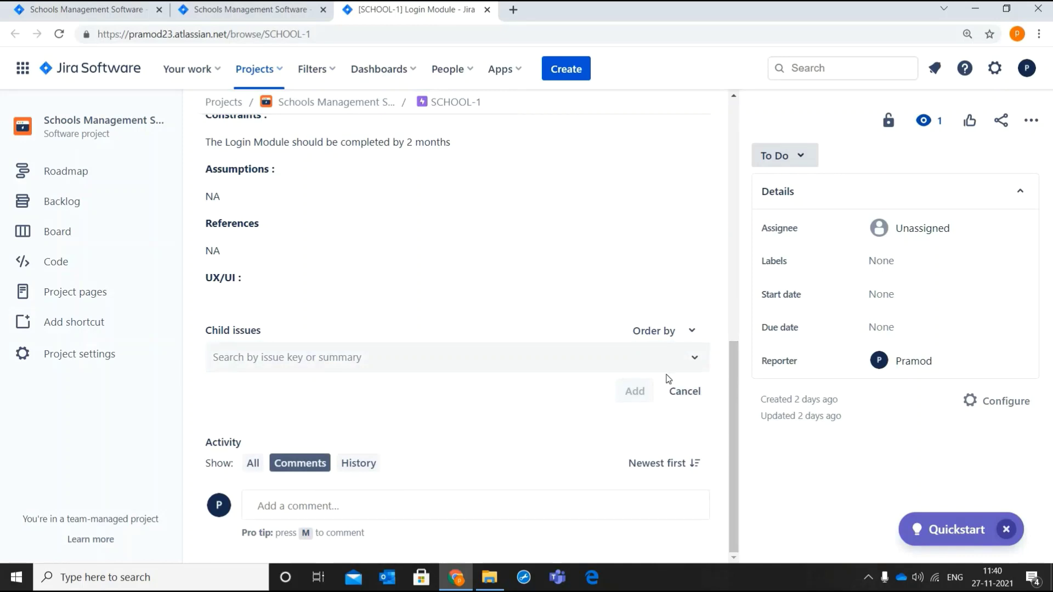
click(694, 357)
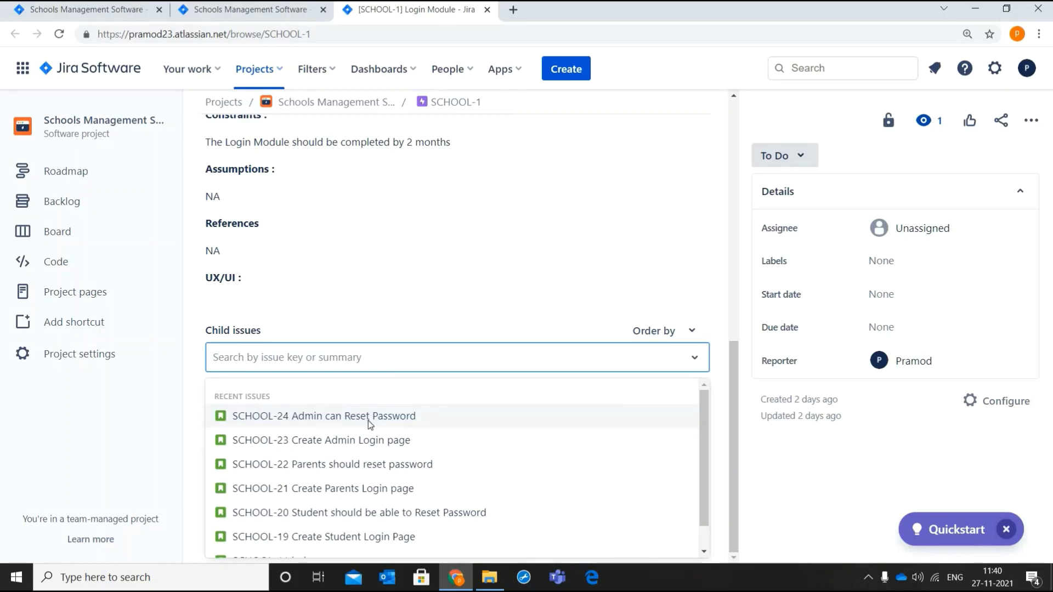
click(369, 423)
click(634, 390)
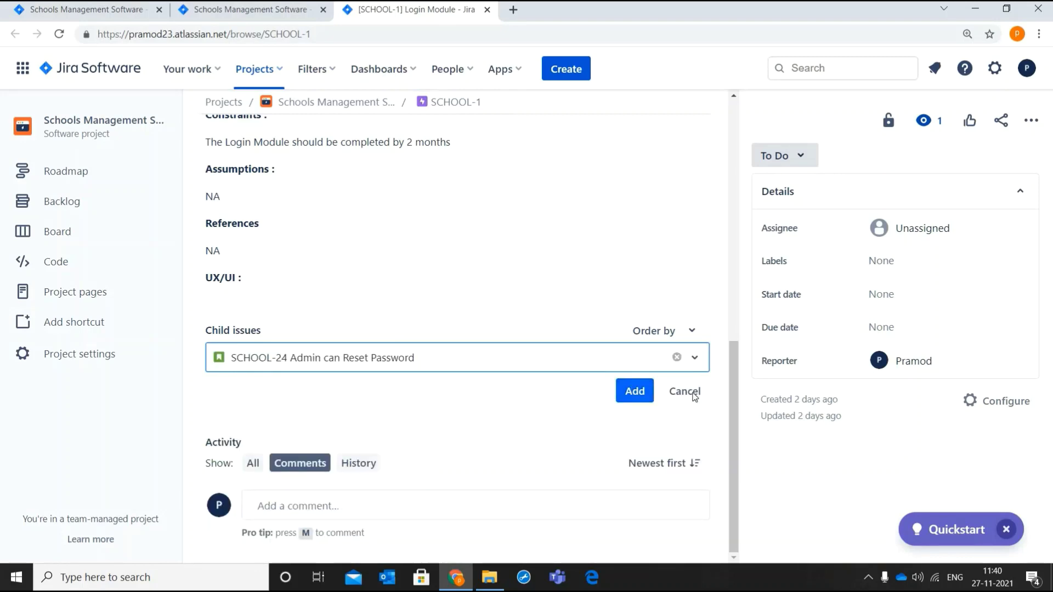
Step: Add the existing story SCHOOL-23 Create Admin Login page as a child issue of the epic
click(693, 411)
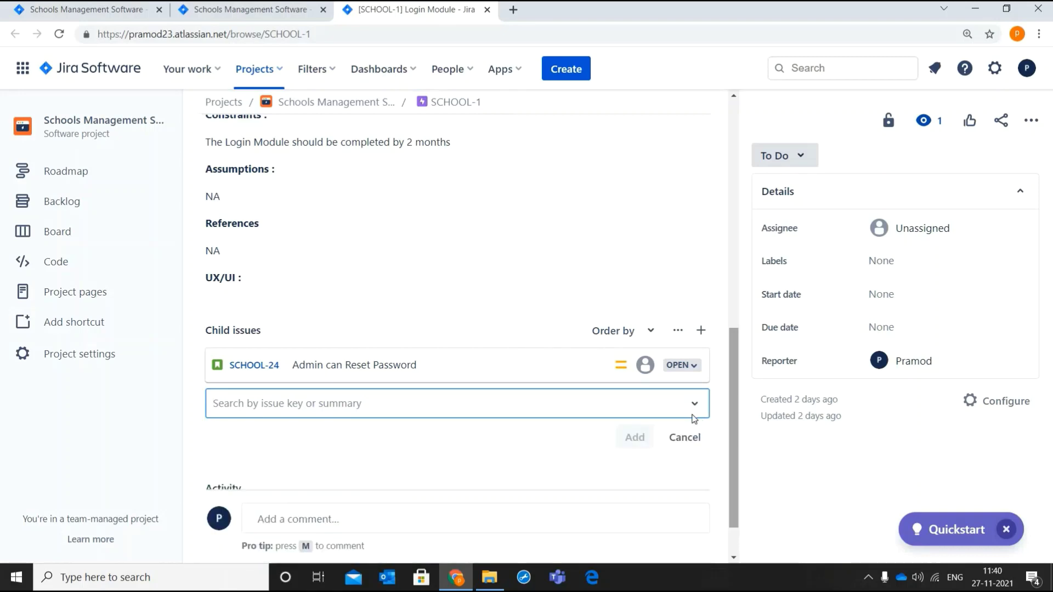
right_click(694, 411)
click(309, 494)
click(309, 494)
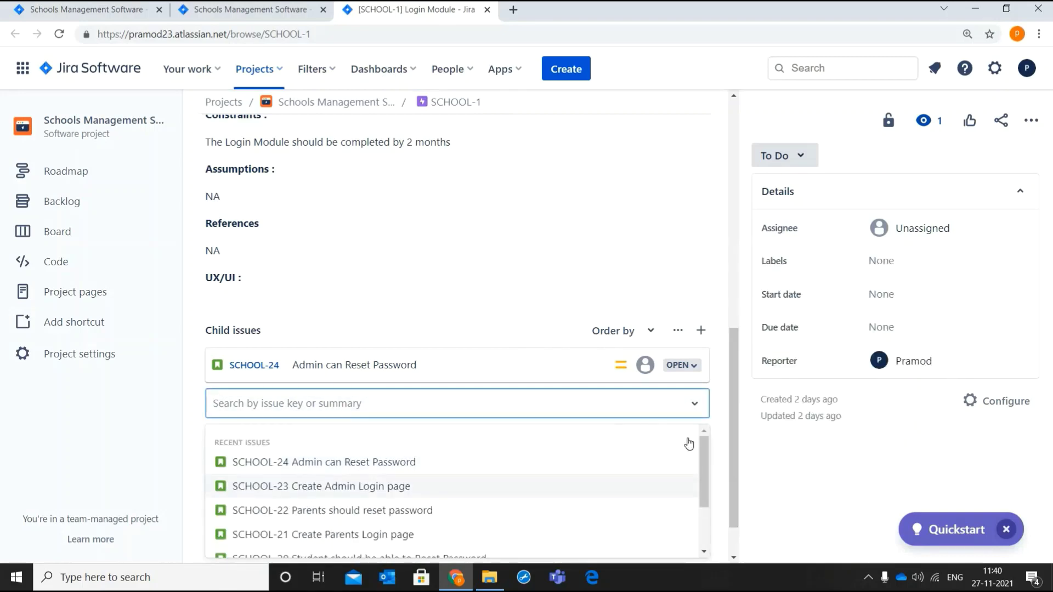
click(633, 437)
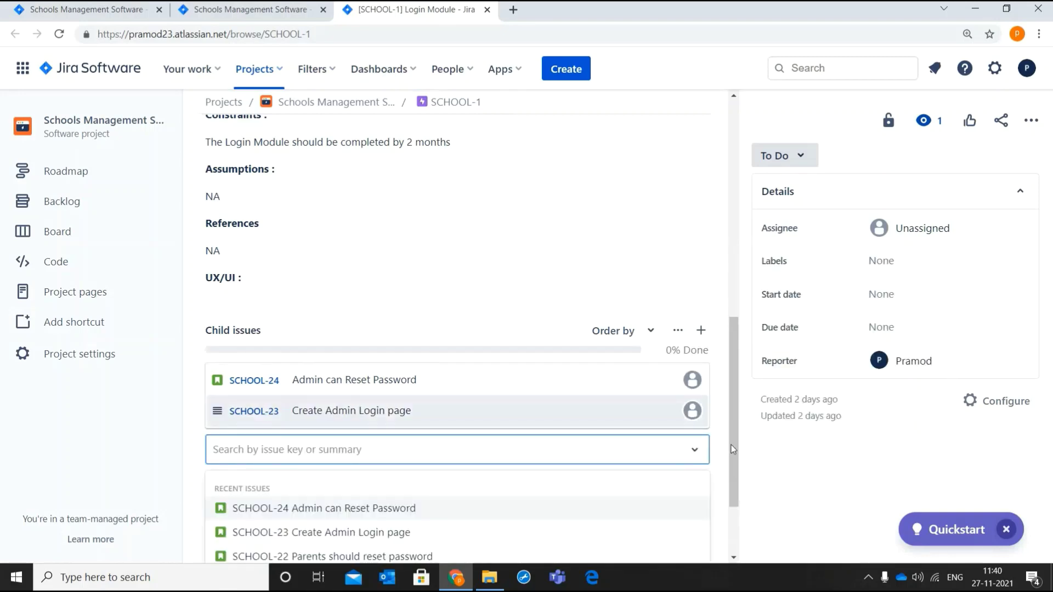
Step: Add the existing story SCHOOL-22 Parents should reset password as a child issue of the epic
scroll(607, 330, down, 2)
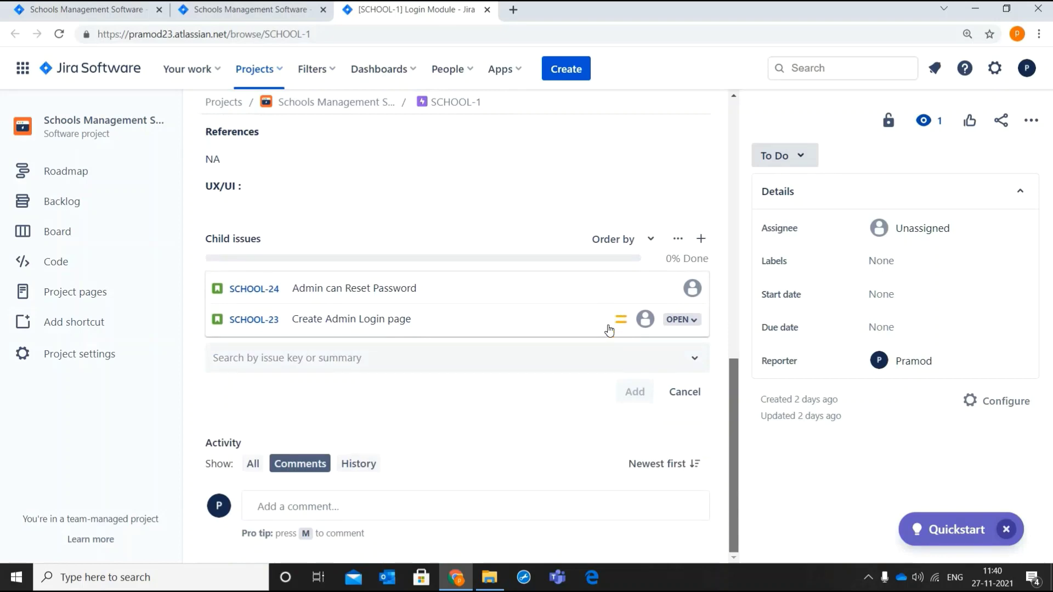
click(673, 357)
click(394, 467)
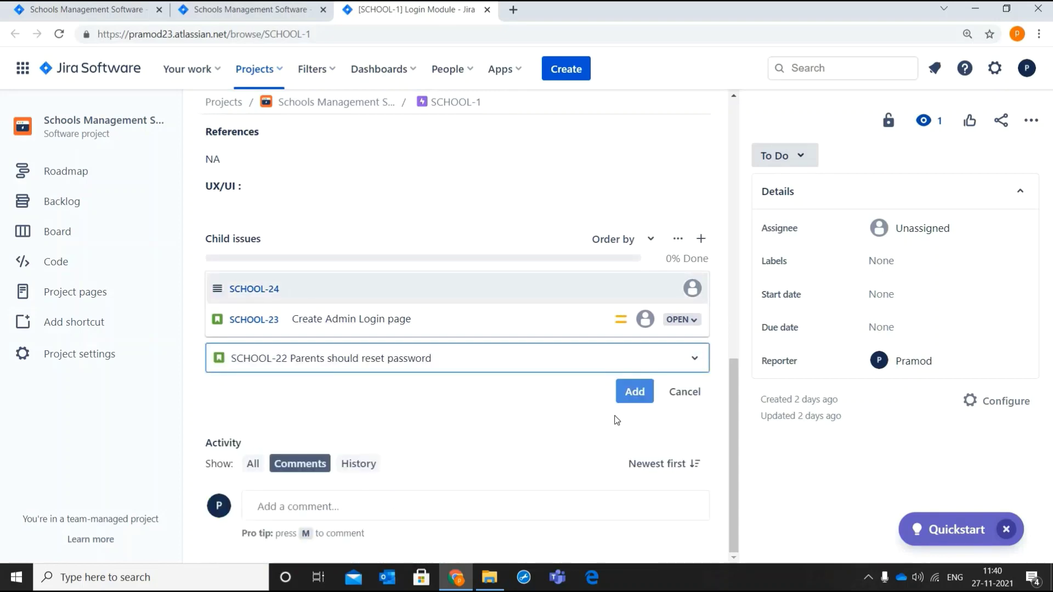
click(633, 393)
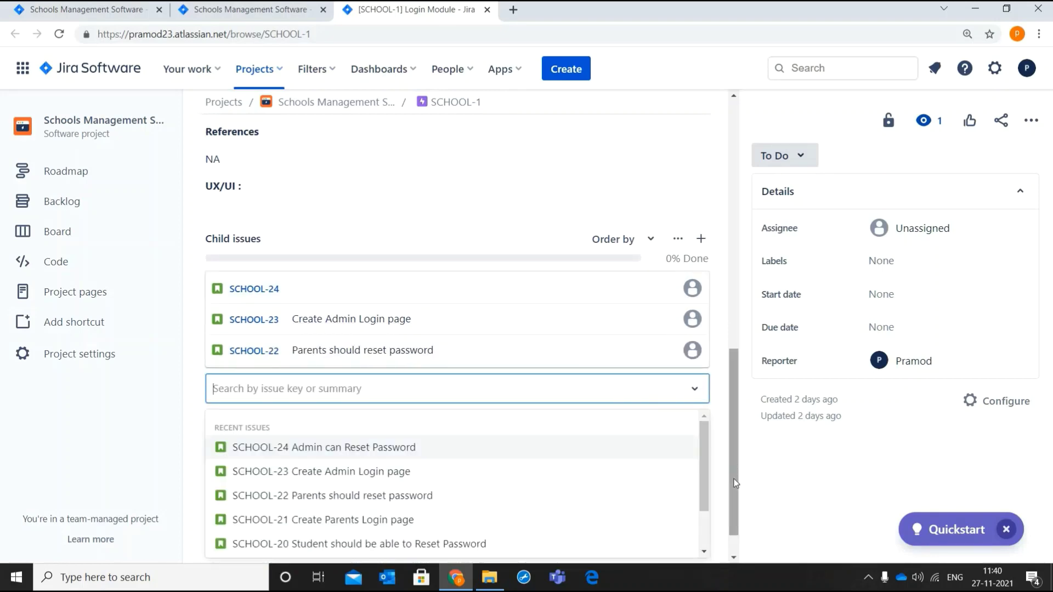
Step: Add the existing story SCHOOL-21 Create Parents Login page as a child issue of the epic
scroll(546, 365, down, 1)
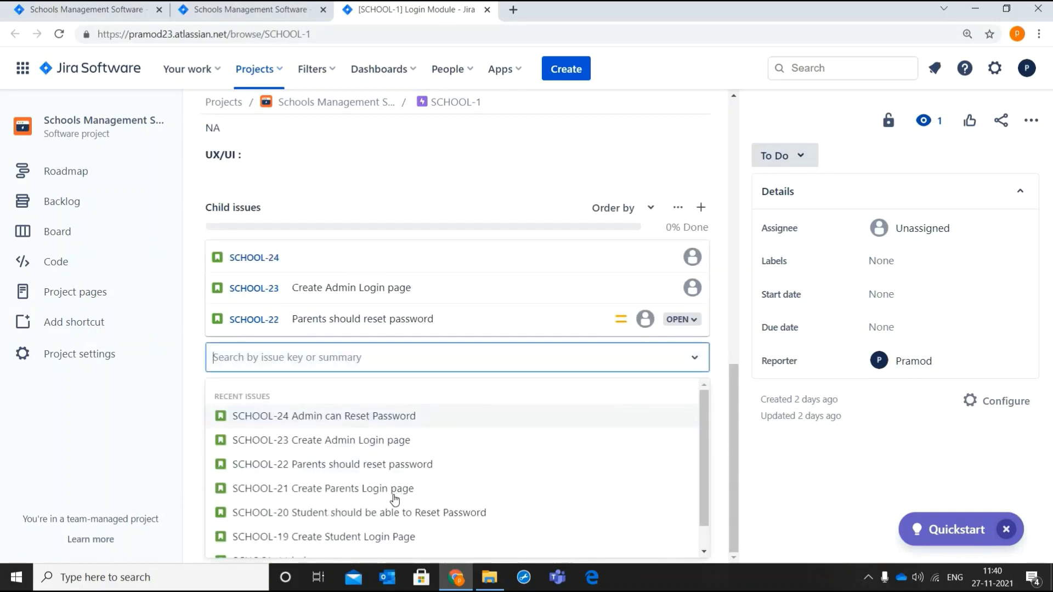
key(Return)
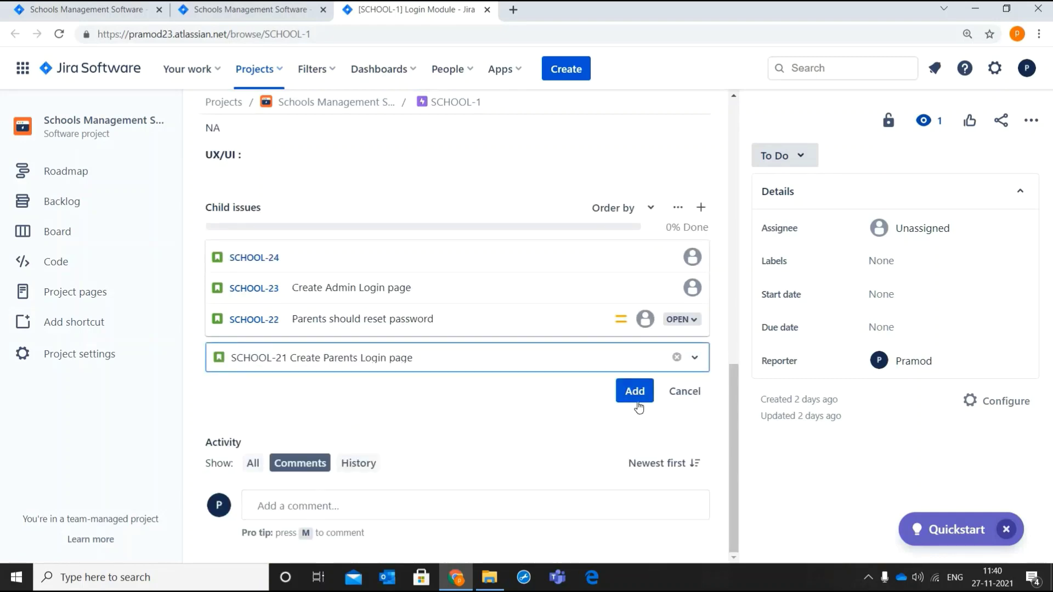
click(635, 393)
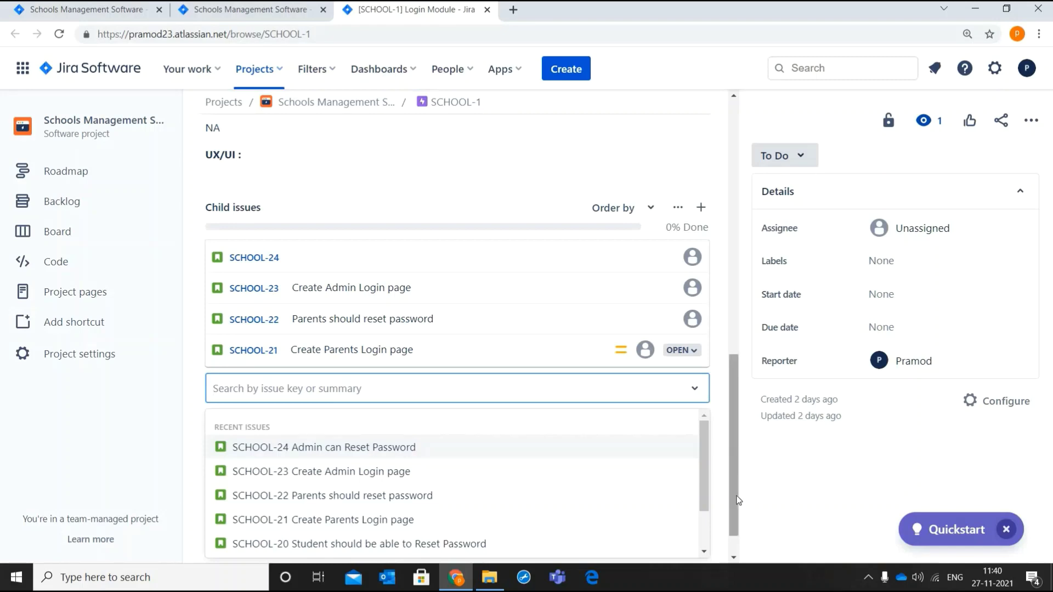
Step: Add the existing story SCHOOL-20 Student should be able to Reset Password as a child issue of the Login Module epic
scroll(692, 346, down, 1)
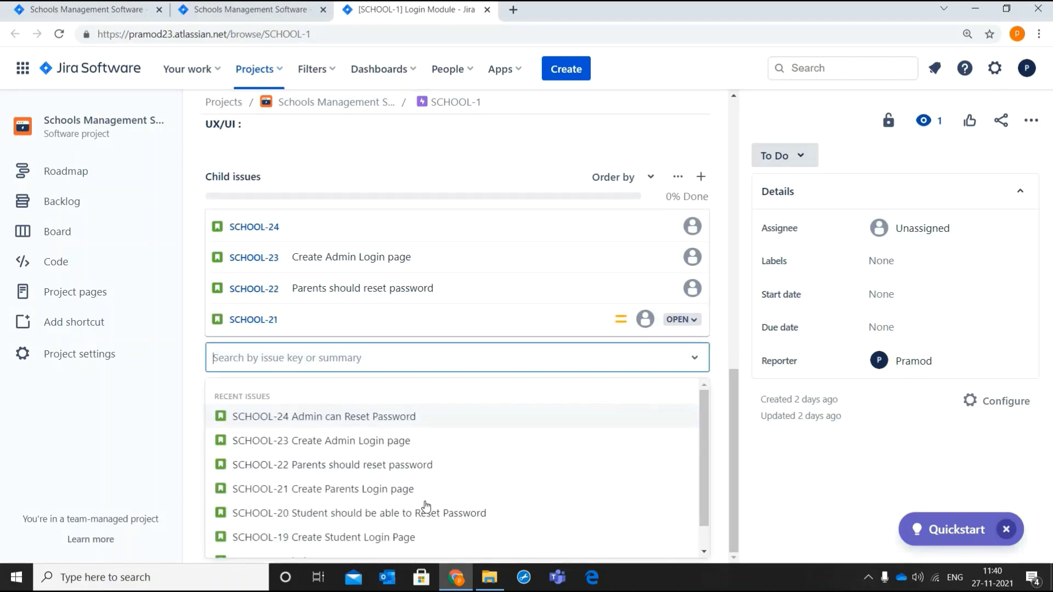
click(423, 511)
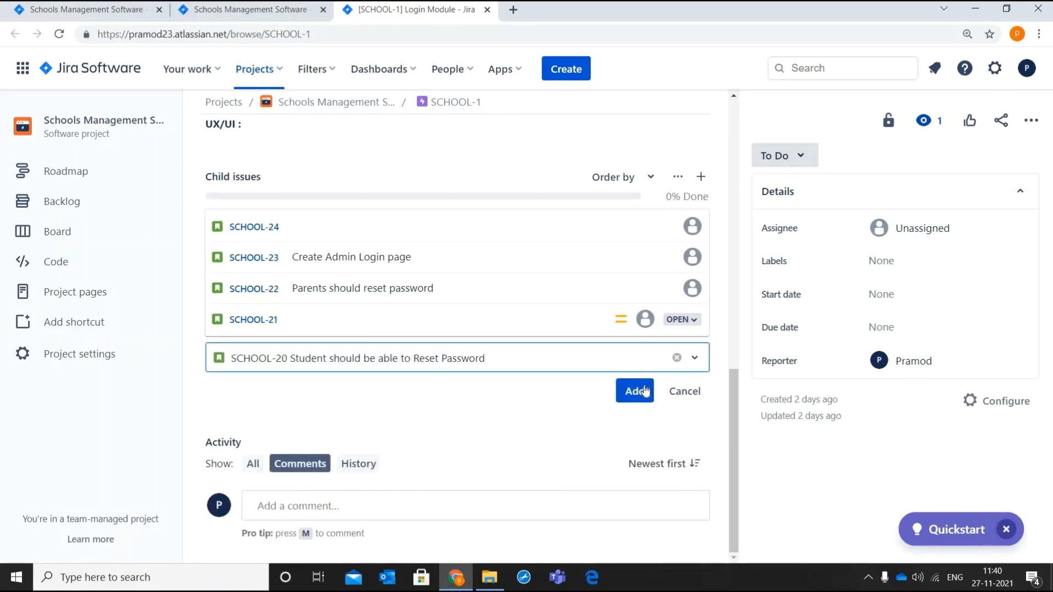
click(644, 392)
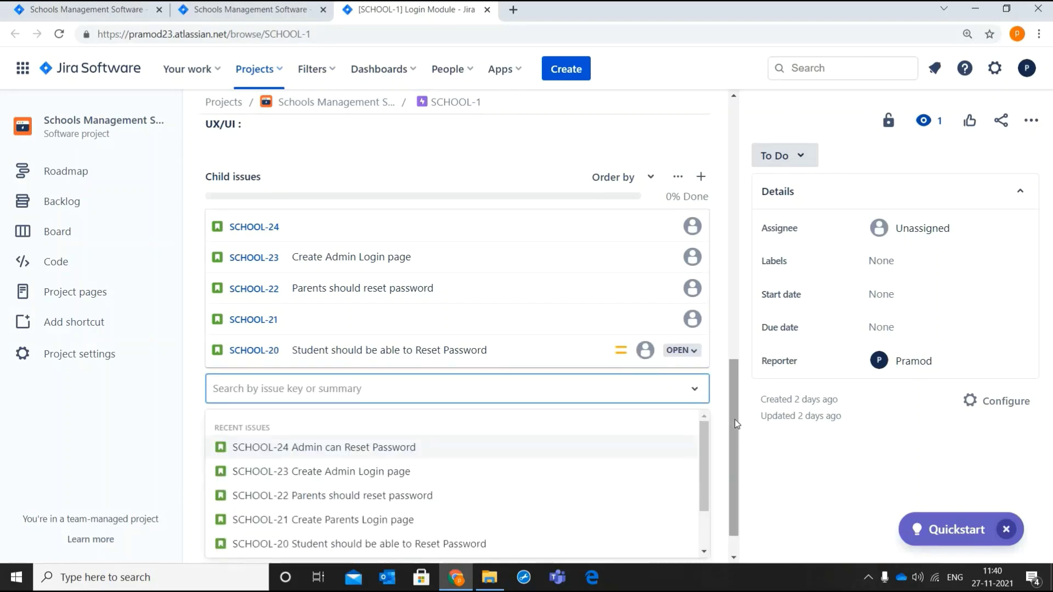
Step: Open the story SCHOOL-19 Create Student Login Page from the project backlog and assign it to the Login Module epic
scroll(712, 265, up, 7)
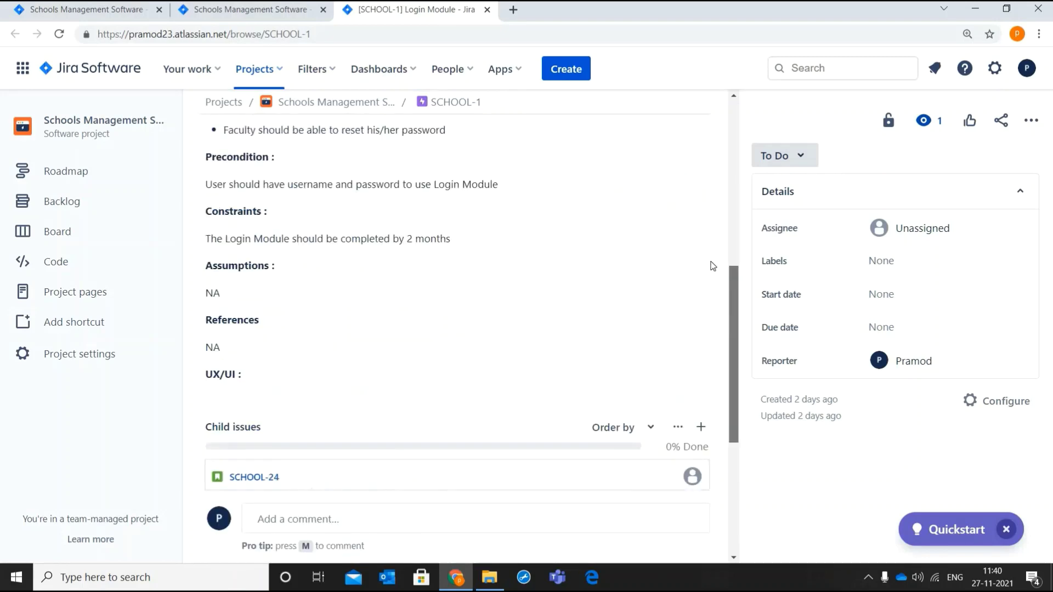
click(80, 215)
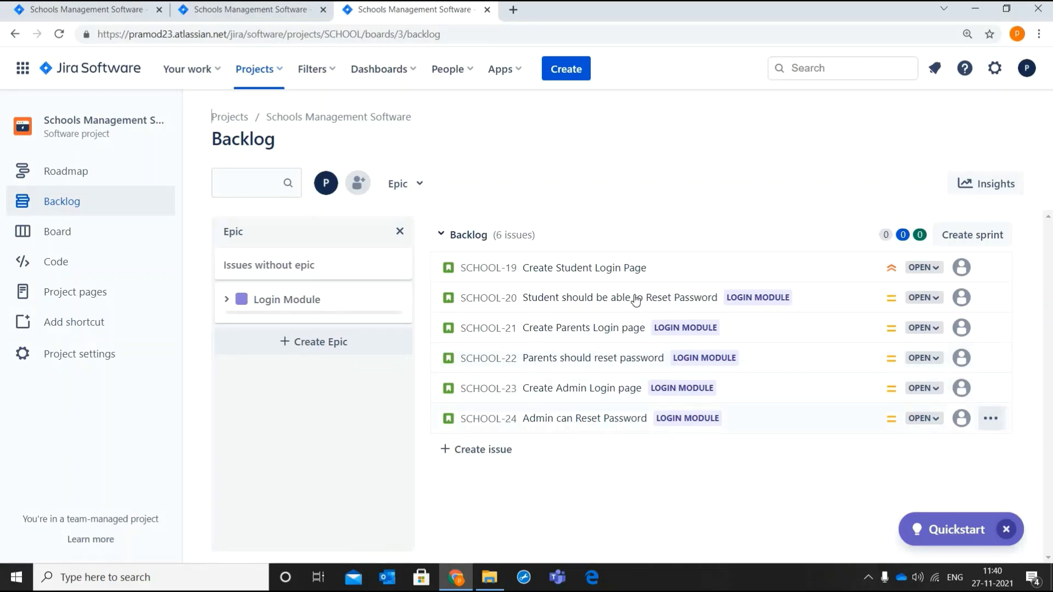
click(489, 275)
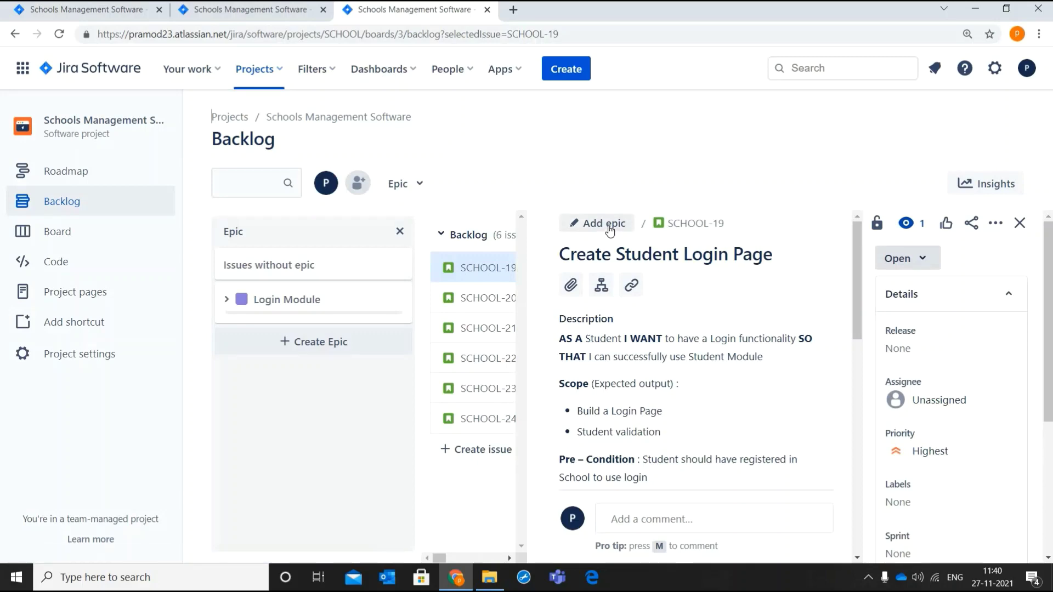
click(609, 231)
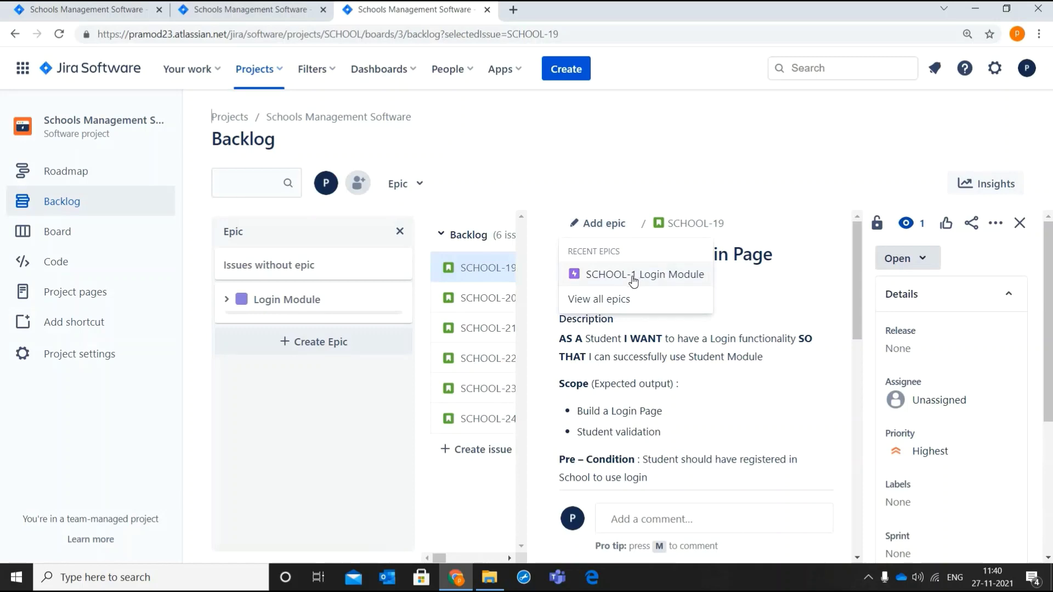
click(634, 278)
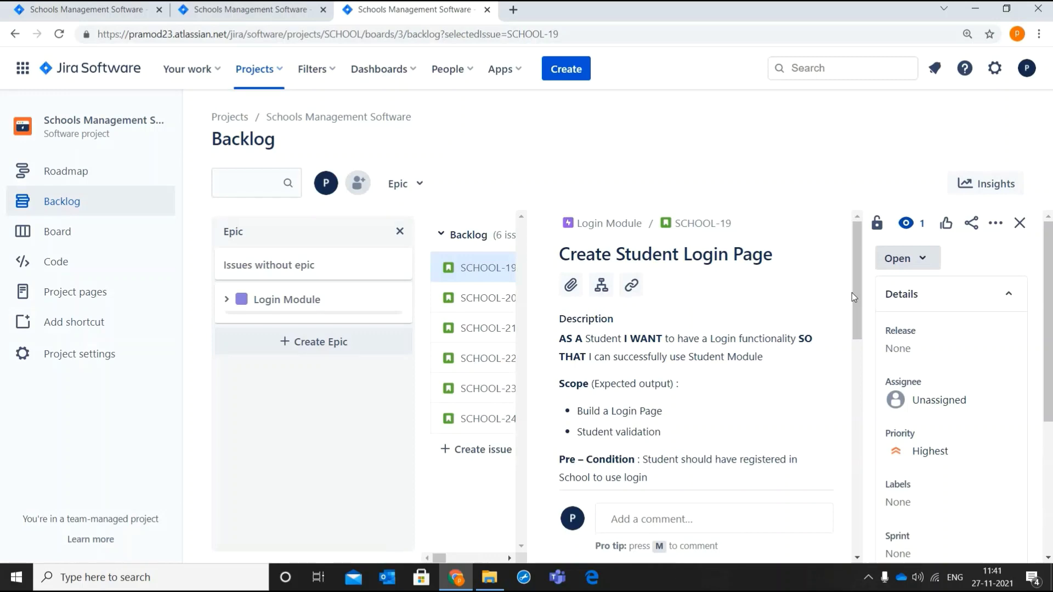
Step: Open the full details of the Login Module epic from the backlog and review its description and child issues
click(225, 300)
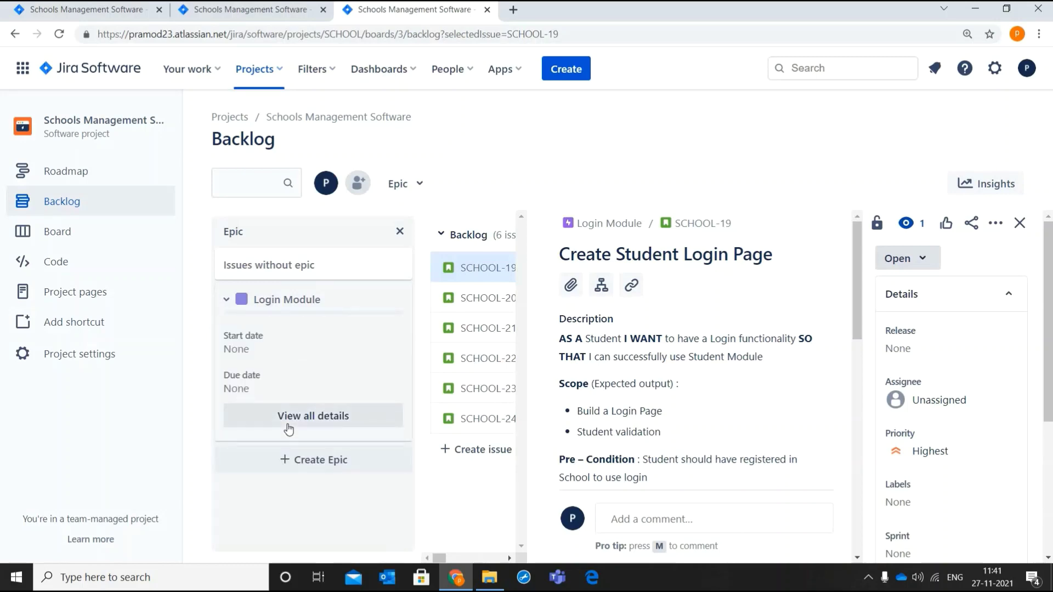
click(287, 425)
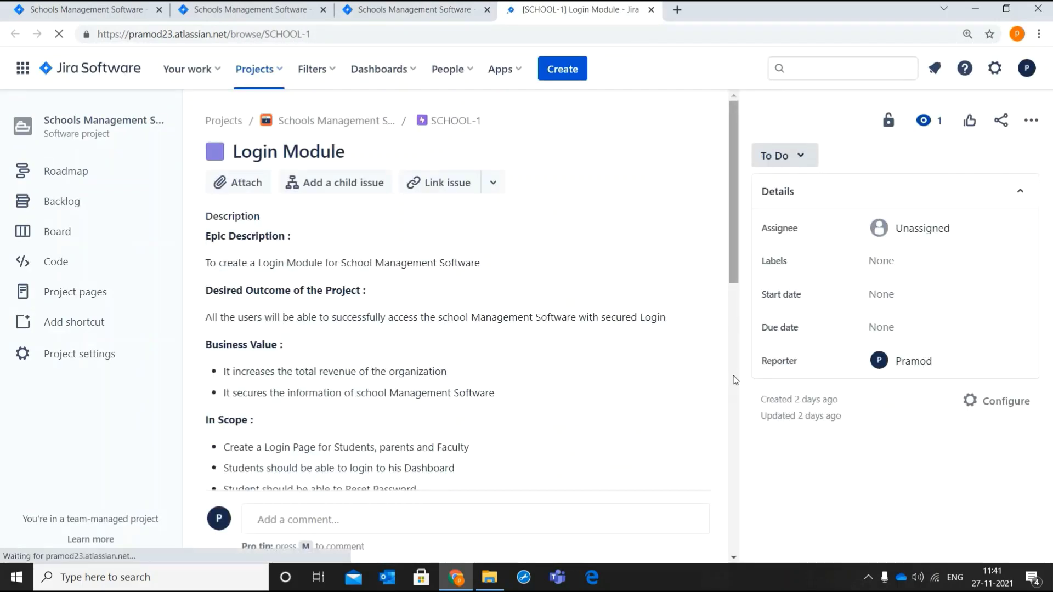
scroll(735, 379, down, 12)
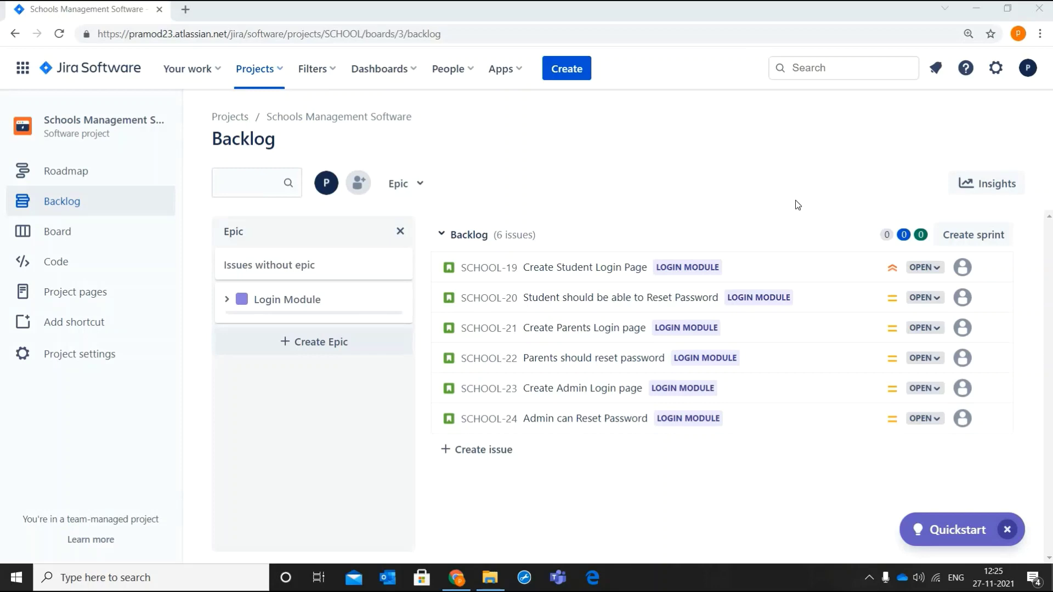
Step: Transition the story SCHOOL-19 Create Student Login Page to the To Be Refined status in the backlog
click(939, 268)
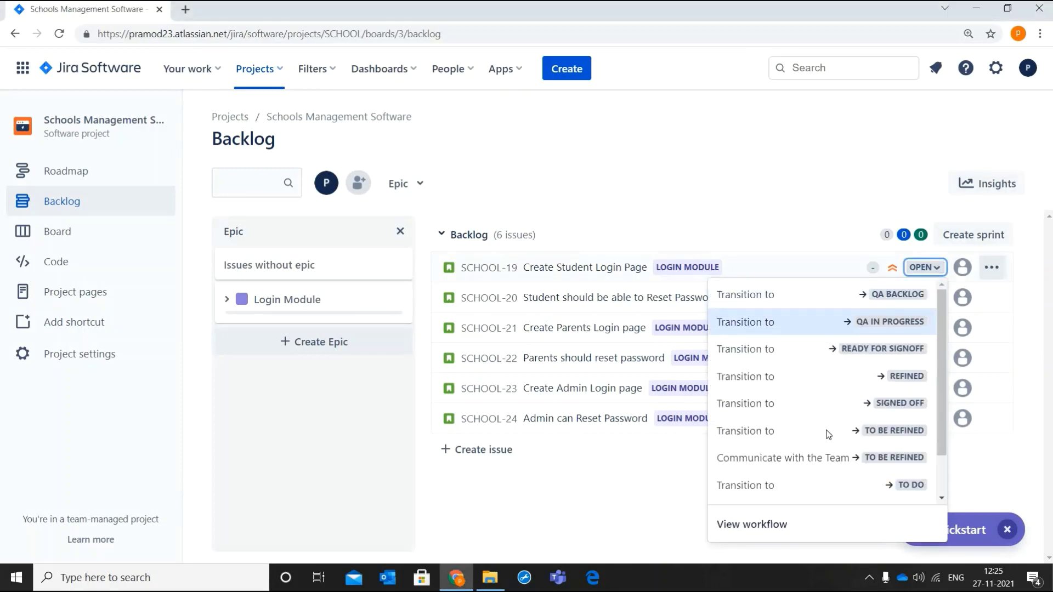
click(828, 435)
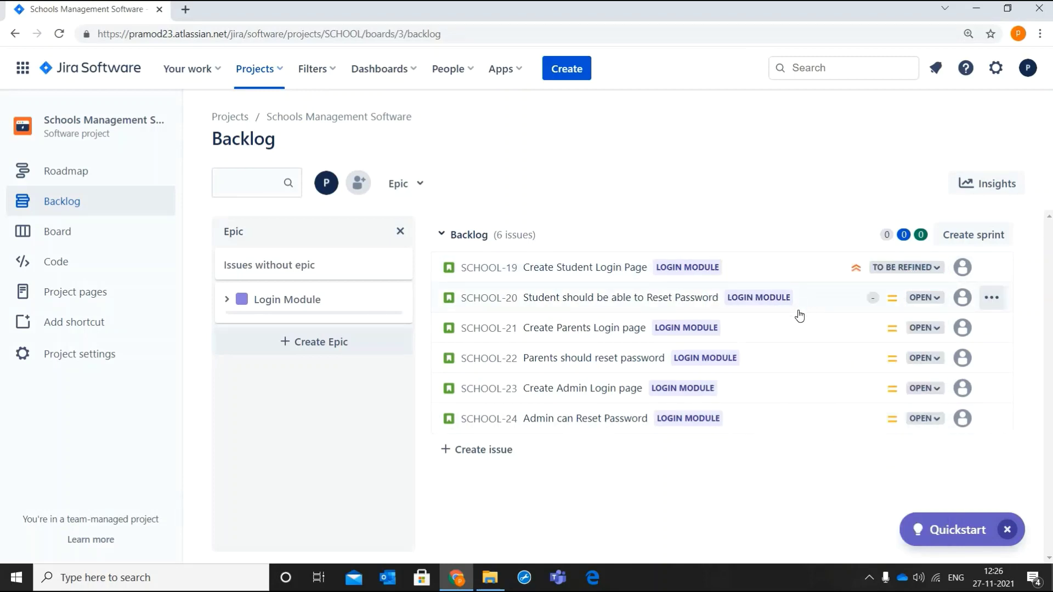
mouse_move(799, 315)
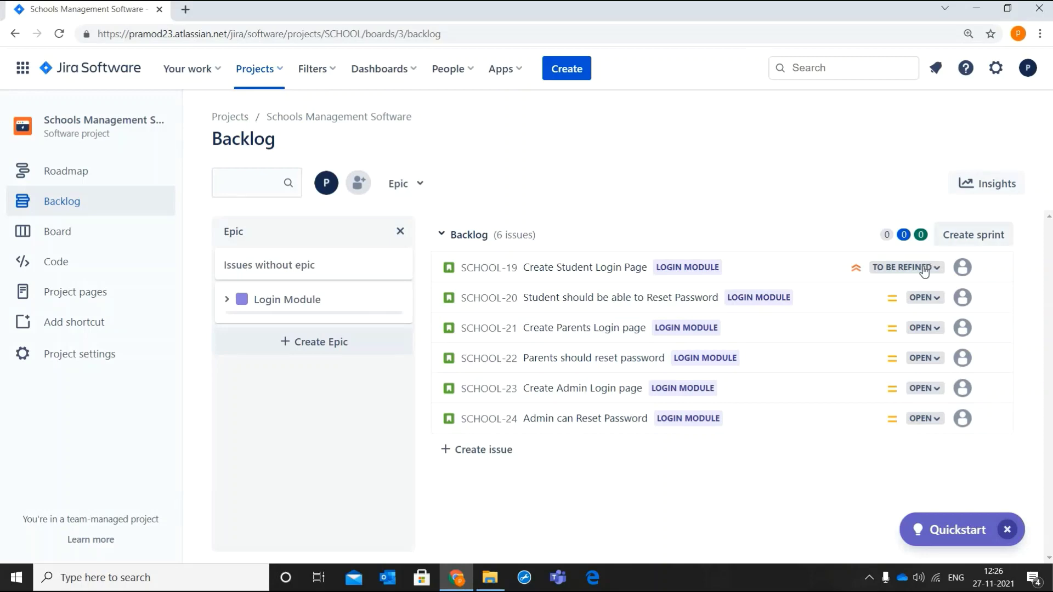
Step: Move the Create Student Login Page story to the Refined status and on to To Do
click(906, 267)
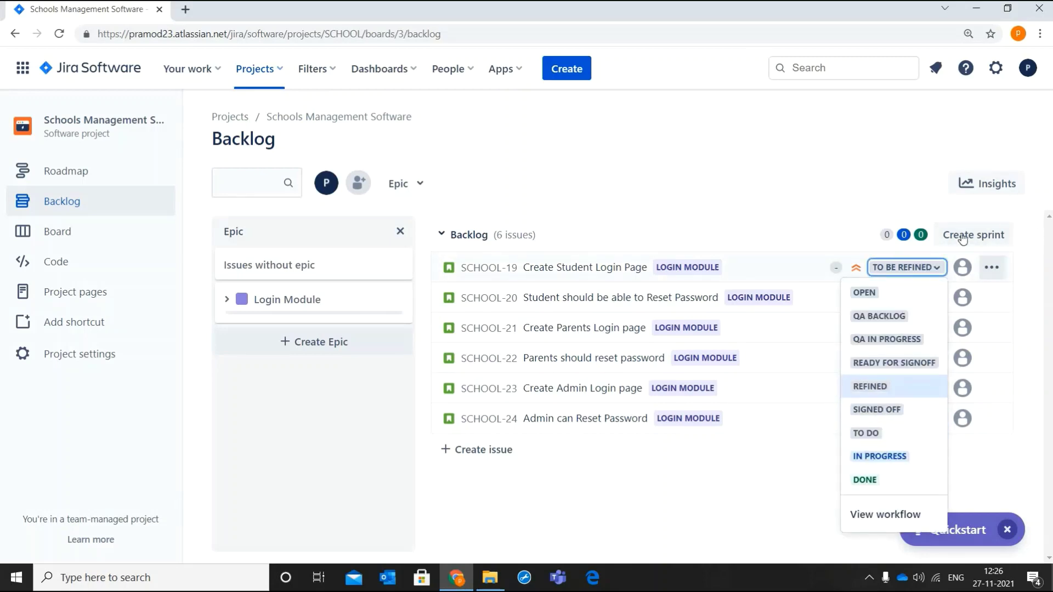
click(888, 387)
click(927, 267)
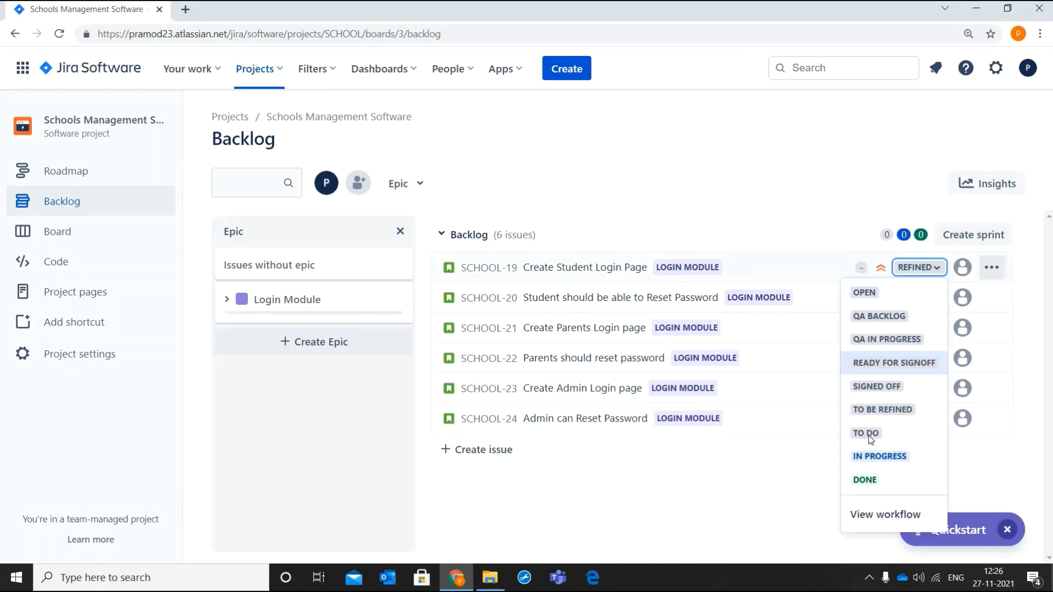
click(869, 437)
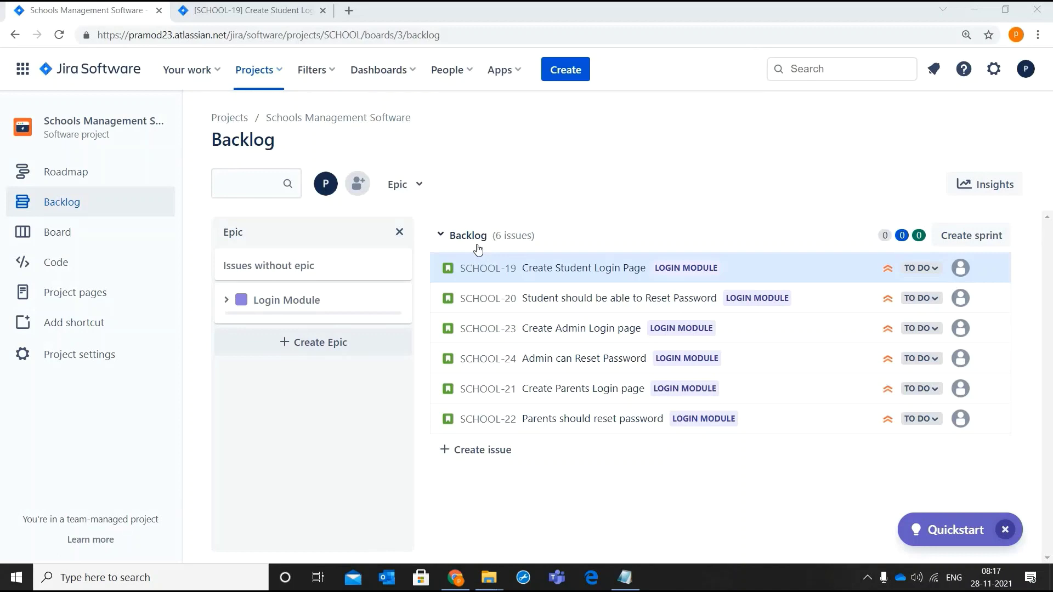
Step: Open the SCHOOL-19 Create Student Login Page story and create a child issue named "Front end Task"
click(559, 271)
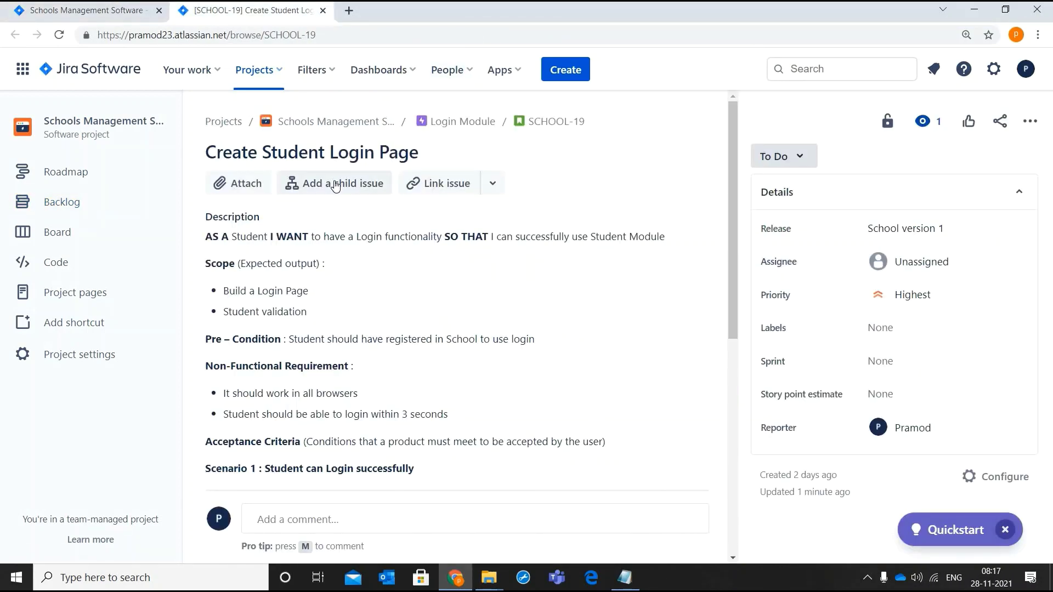
click(335, 184)
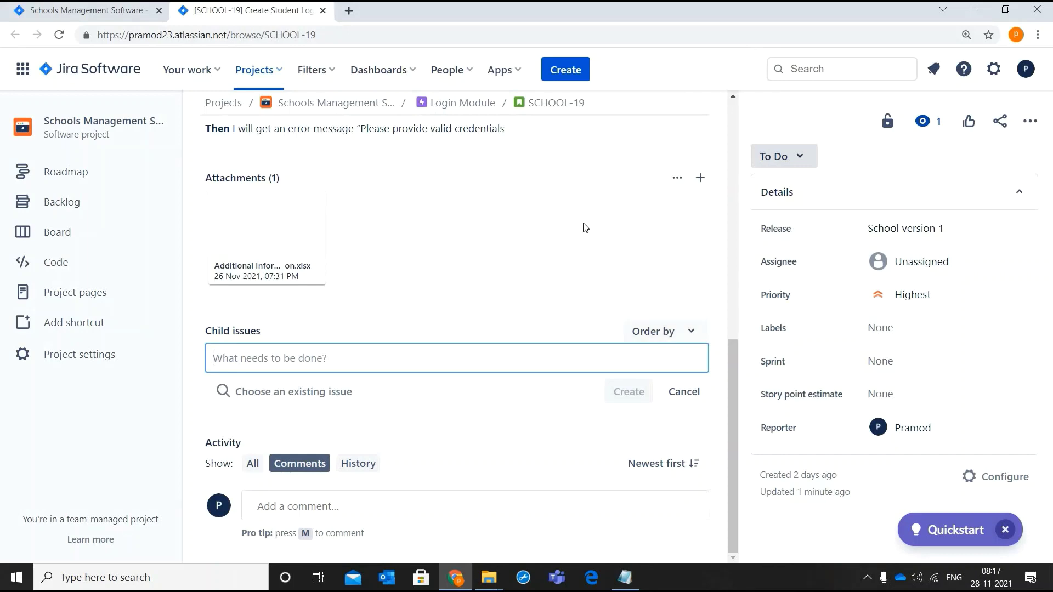
click(444, 295)
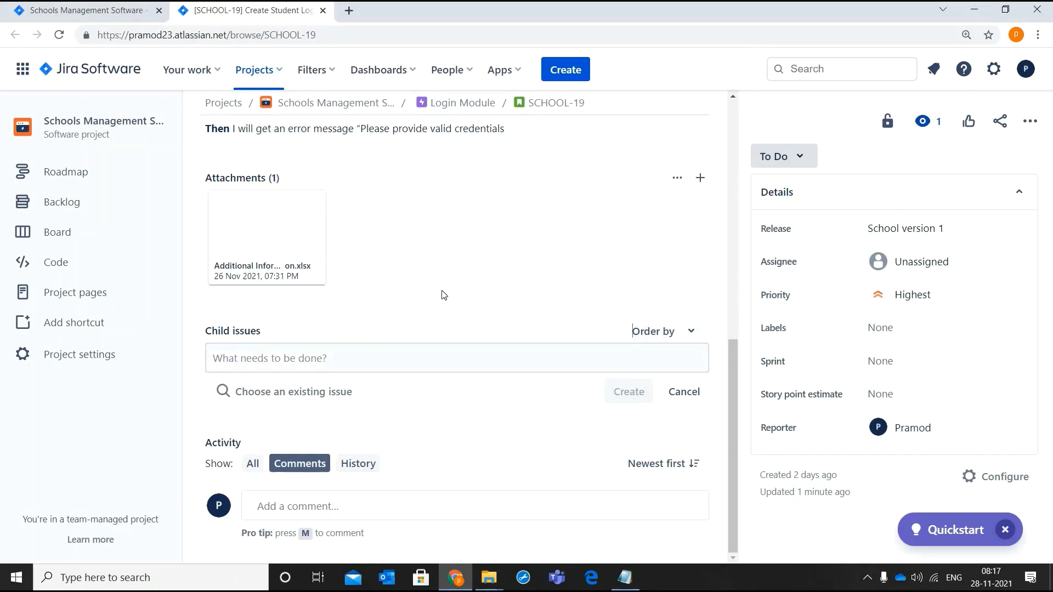
click(348, 358)
click(312, 383)
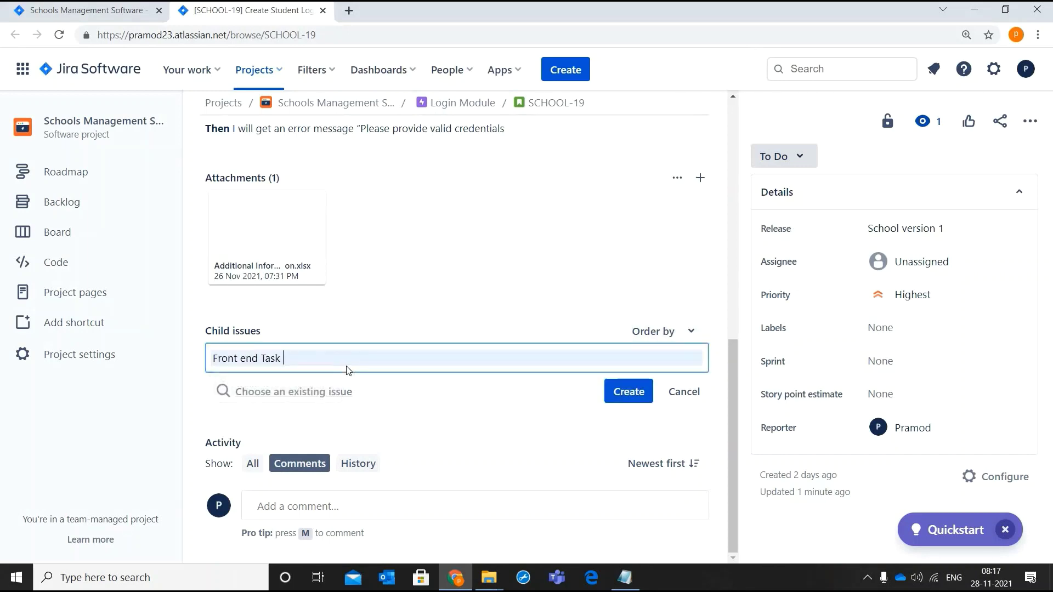
key(Return)
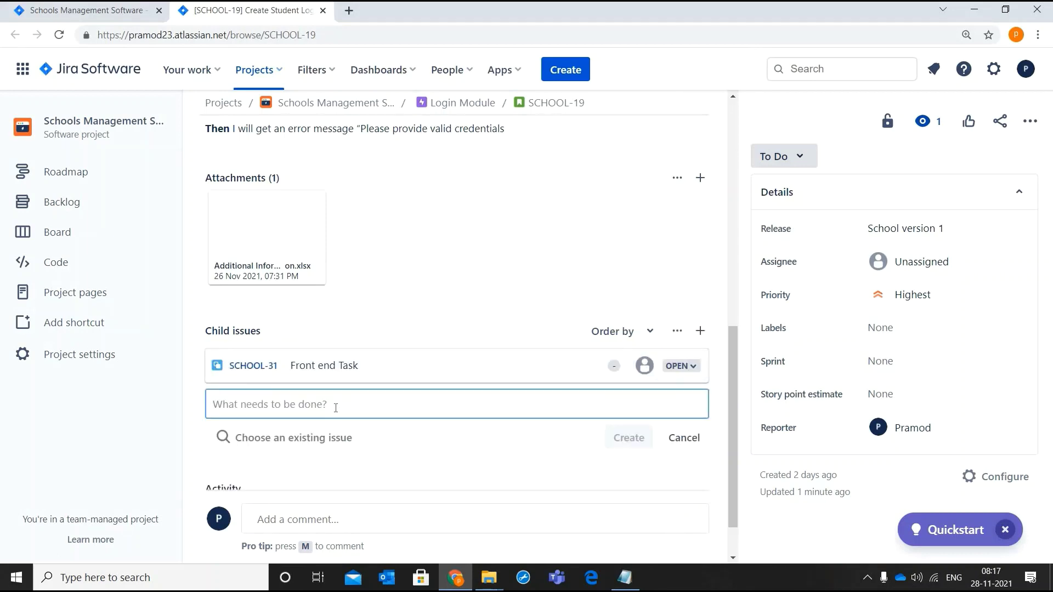
Step: Create a second child issue under the story named "Backend Task - Validation of username and password"
click(336, 406)
text(Ba)
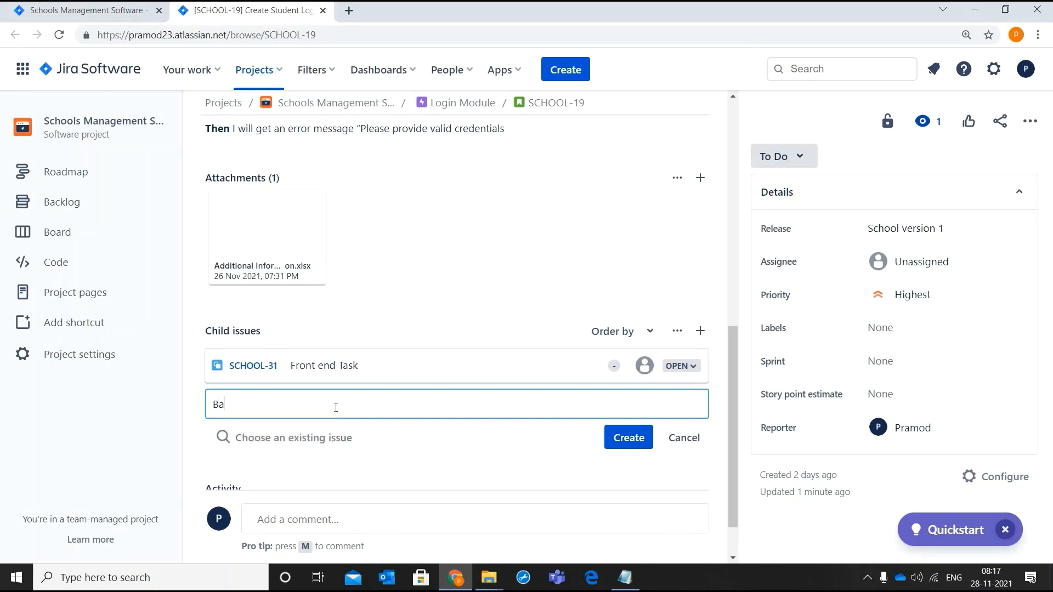
text(ckend Task - Validation of username )
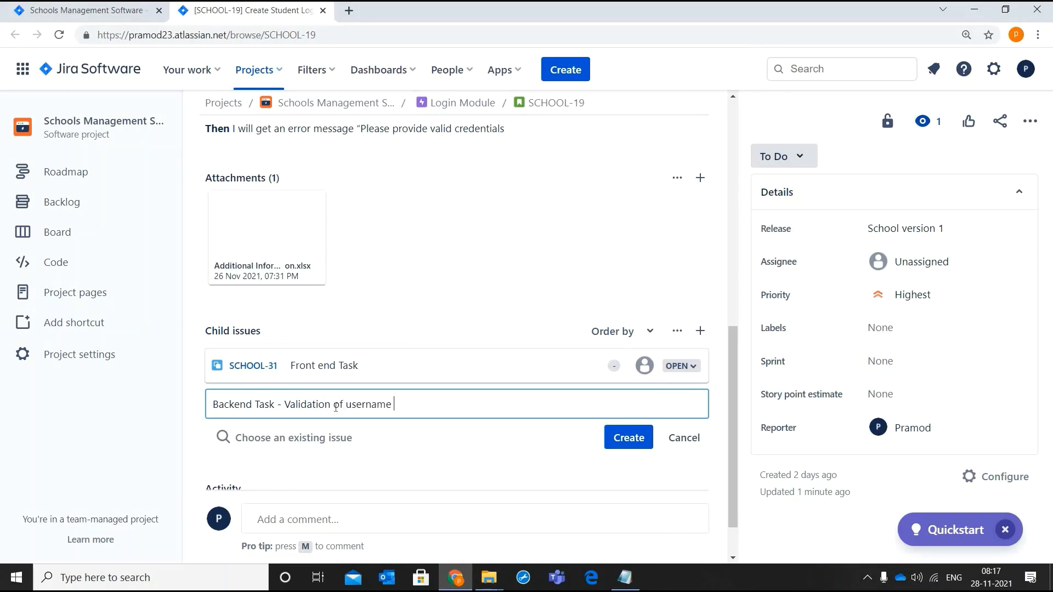
text(and password)
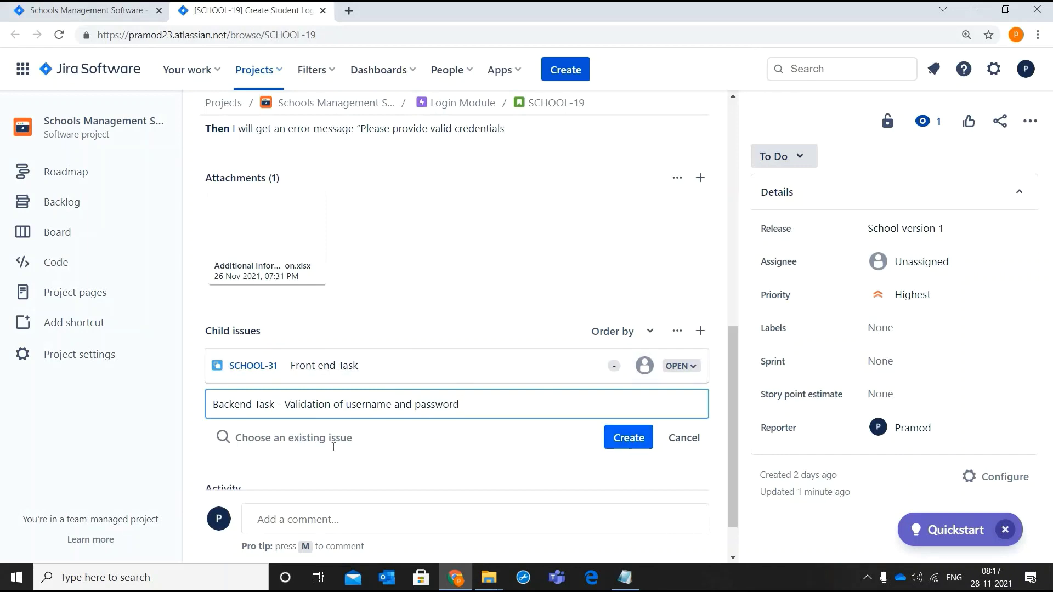
key(Return)
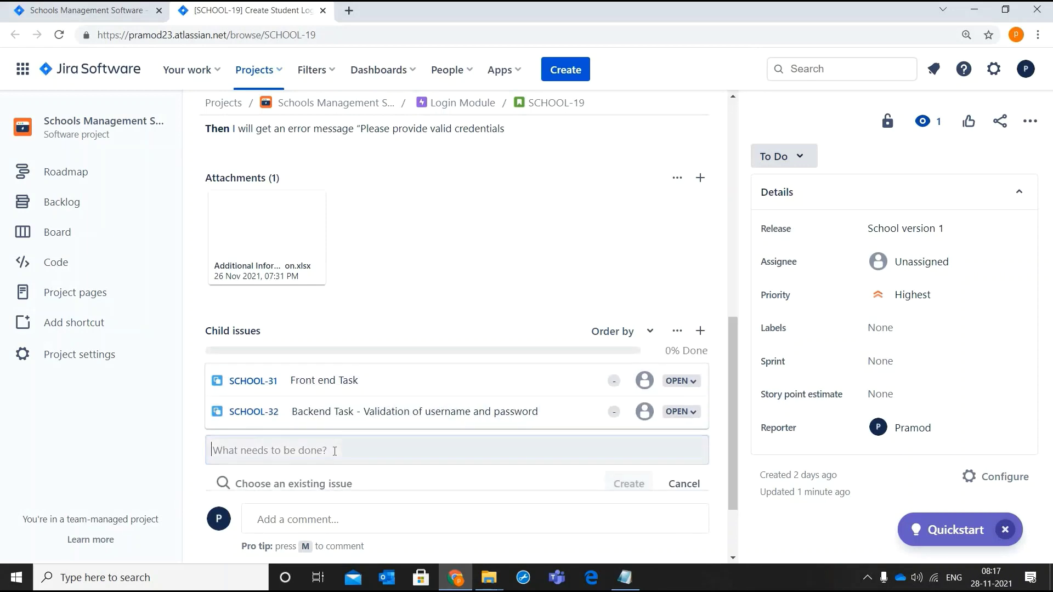
Step: Create a third child issue named "Testing" under the Create Student Login Page story
click(334, 451)
text(Test)
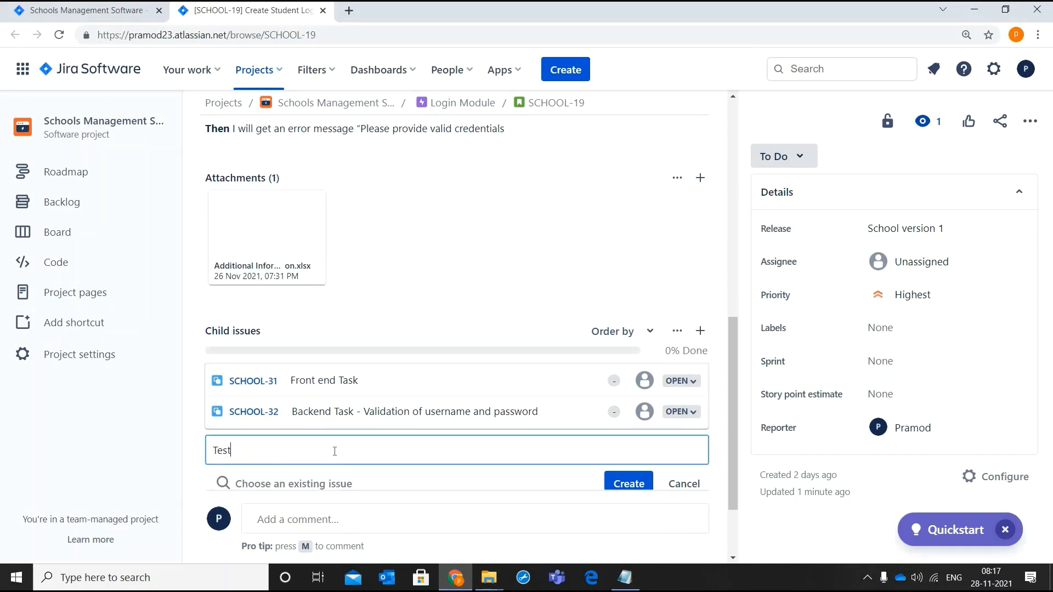
text(ing)
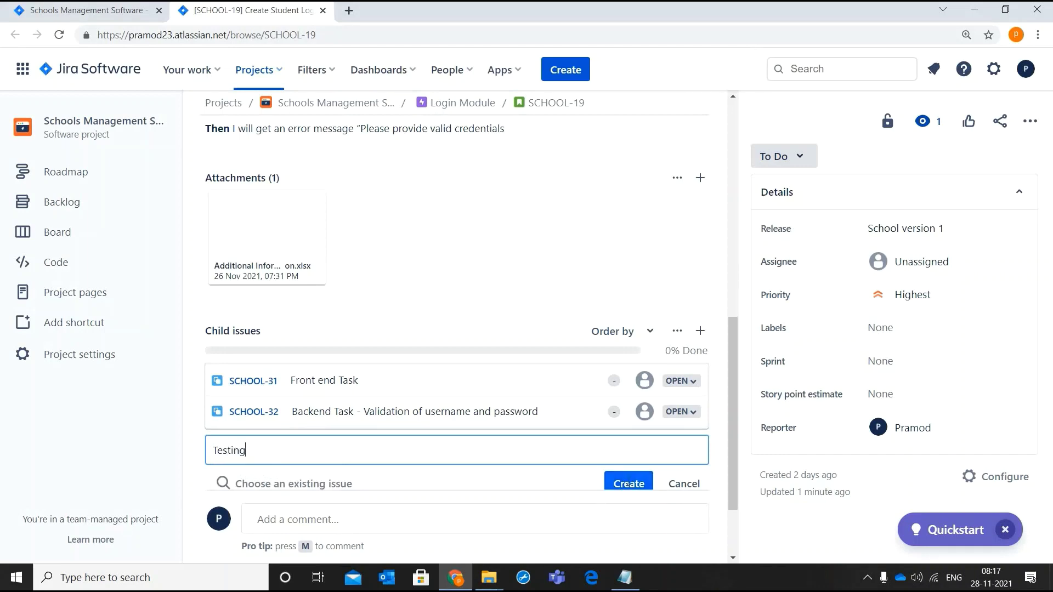
click(629, 482)
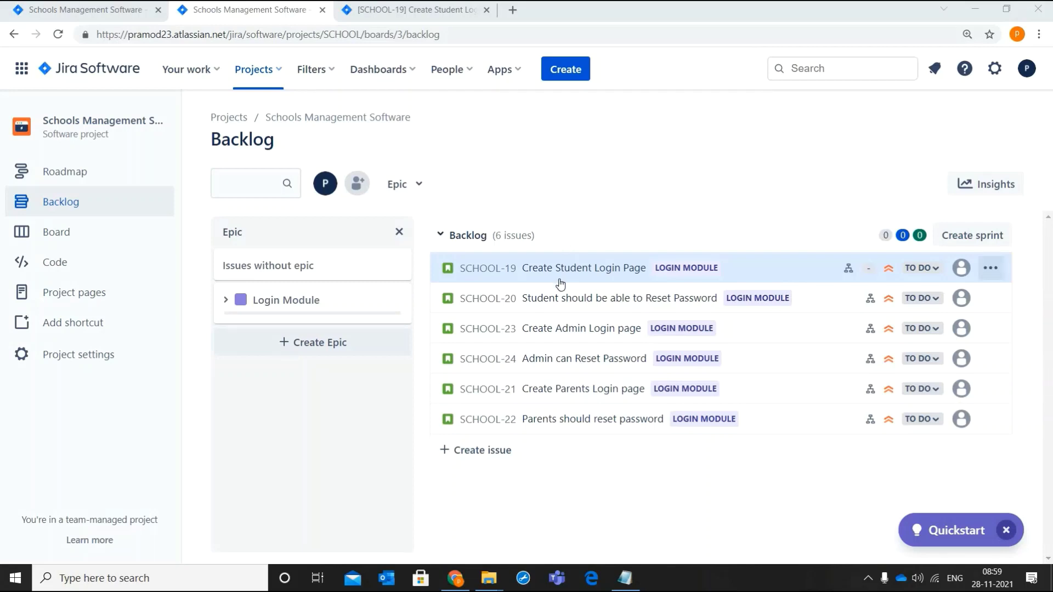
Step: Set the SCHOOL-19 story's story point estimate to 8 and its release to School version 1
click(387, 12)
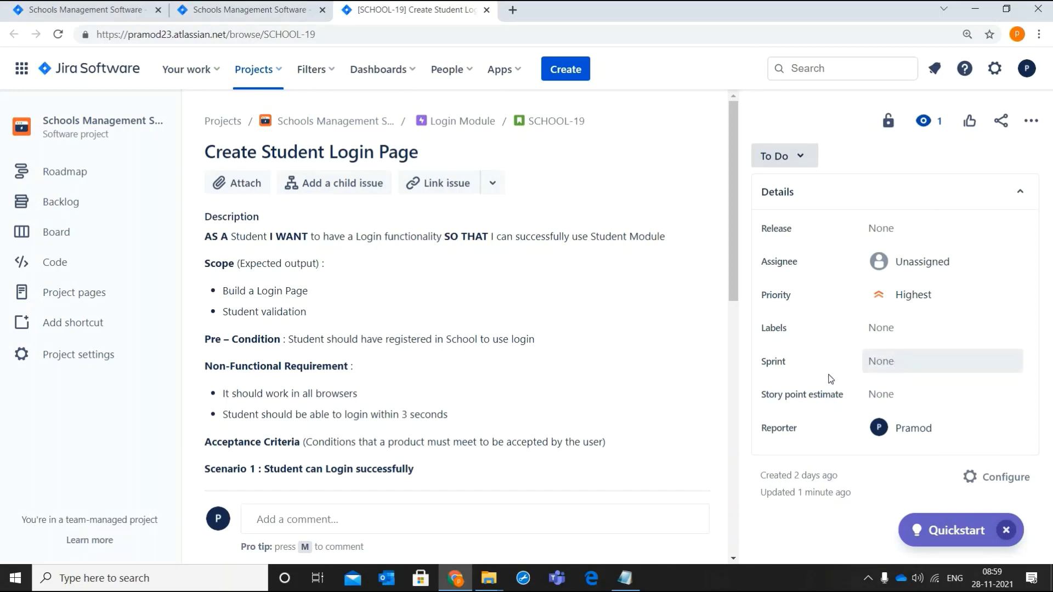
click(892, 393)
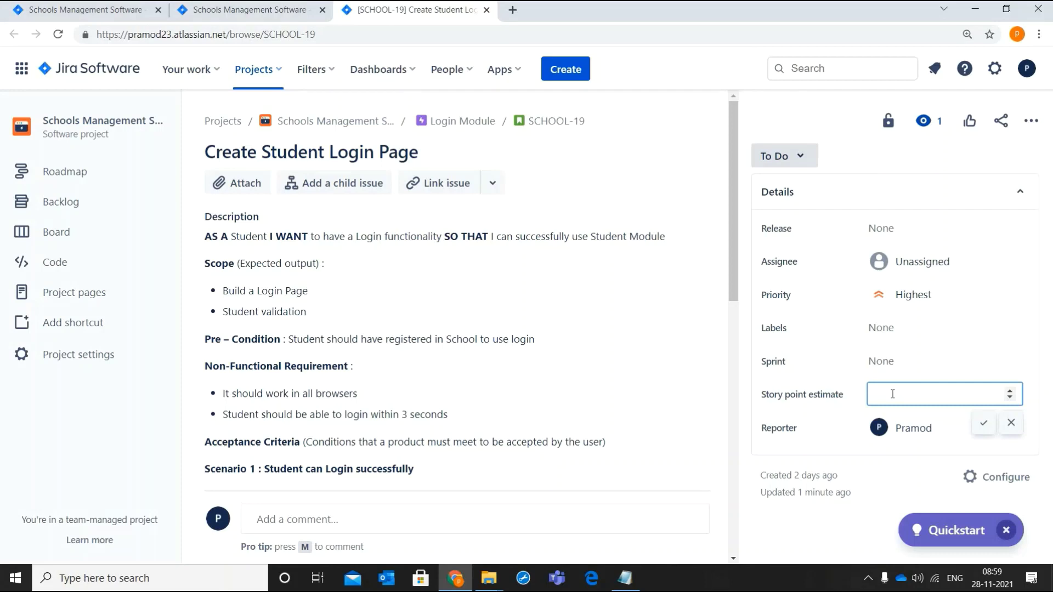
text(8)
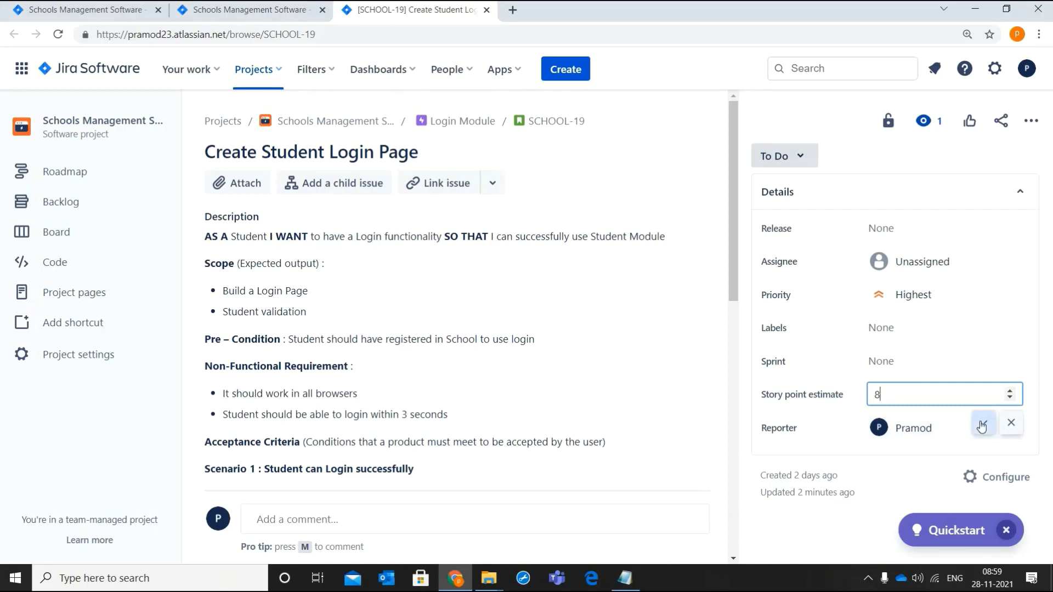
click(981, 427)
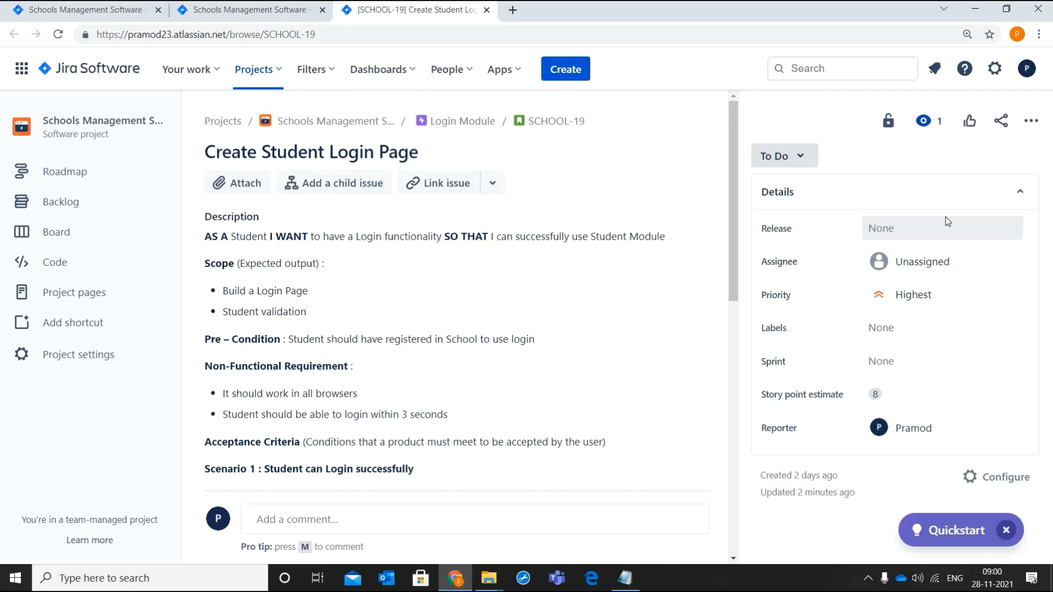
click(966, 228)
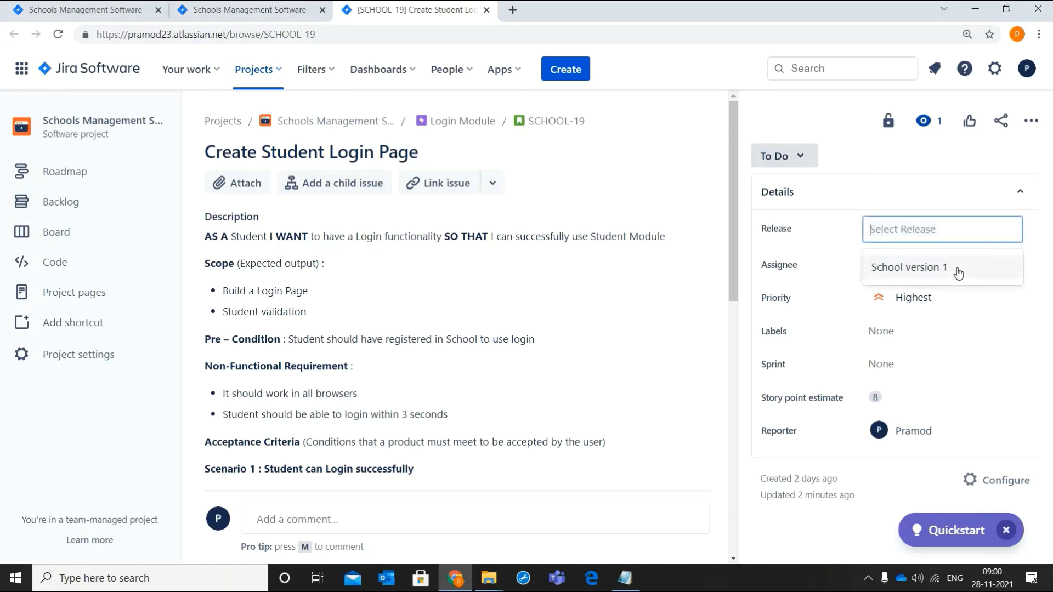
click(957, 271)
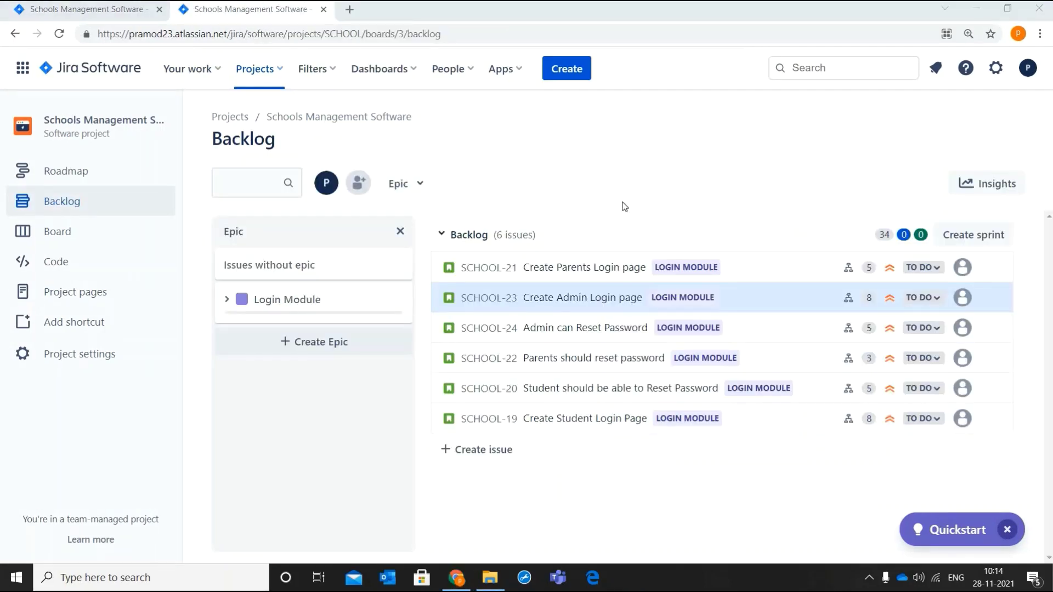
Step: Create a sprint from the backlog and set its duration to 1 week with a start date of 11/28/2021
click(980, 235)
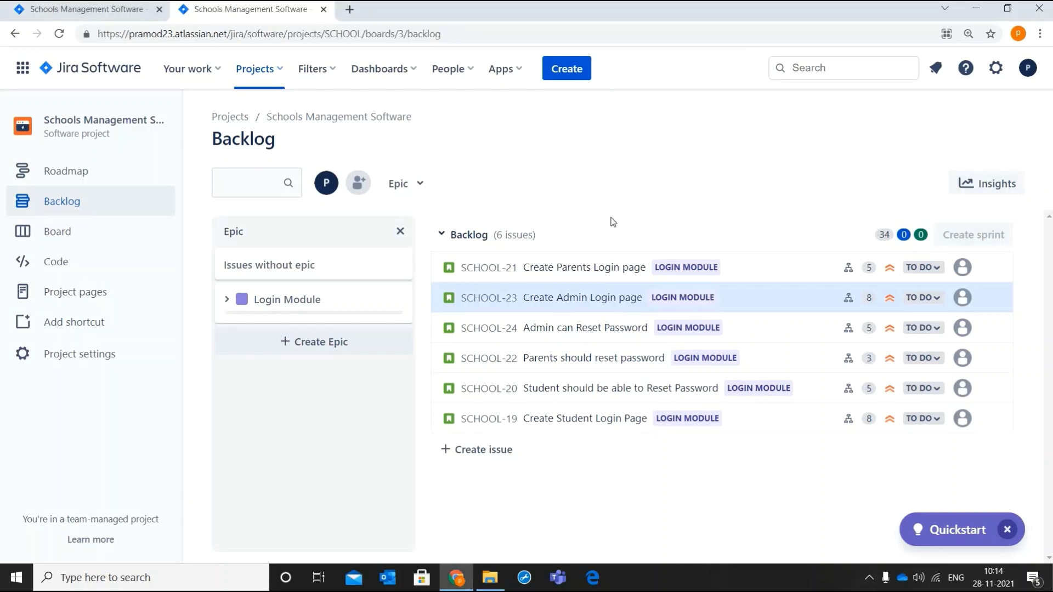
click(573, 235)
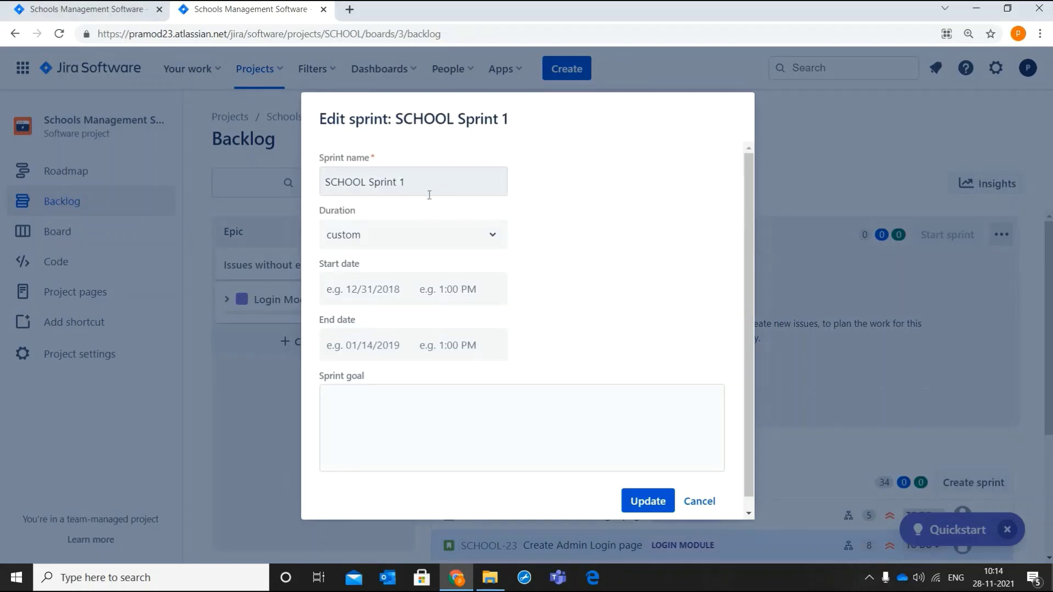
click(440, 243)
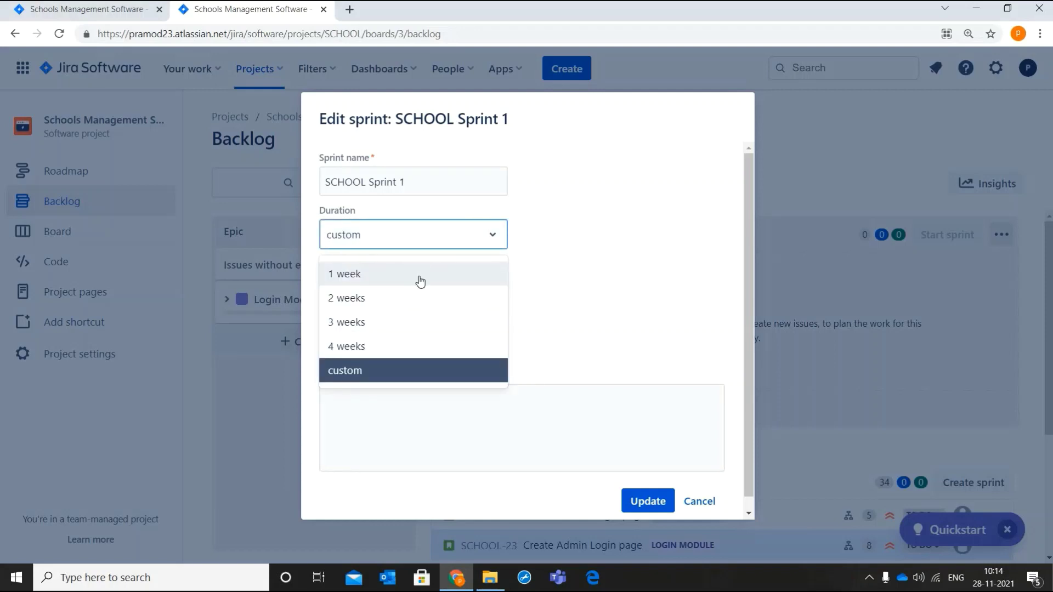
click(419, 275)
click(367, 302)
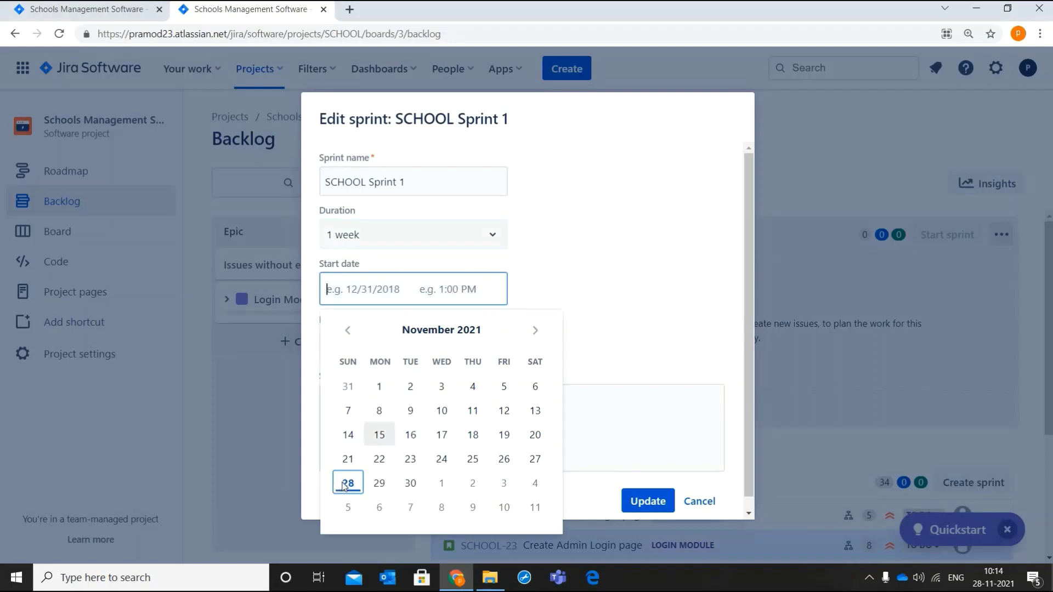
click(348, 483)
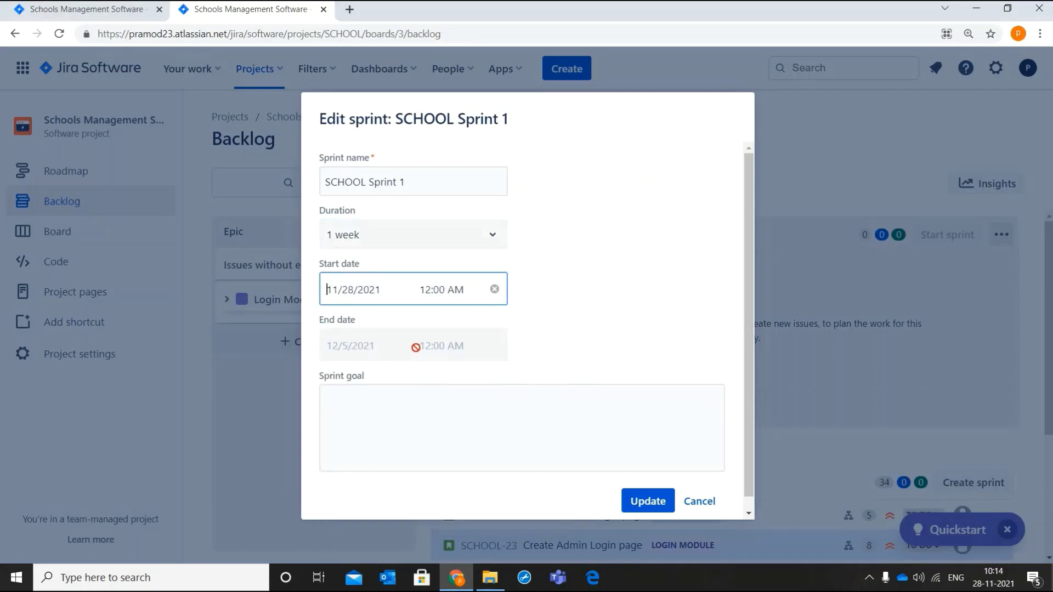
Step: Set the sprint goal to "To create a Login Module for Students, Parents and admin for school Management Software" and save the sprint details
click(483, 422)
key(ctrl+v)
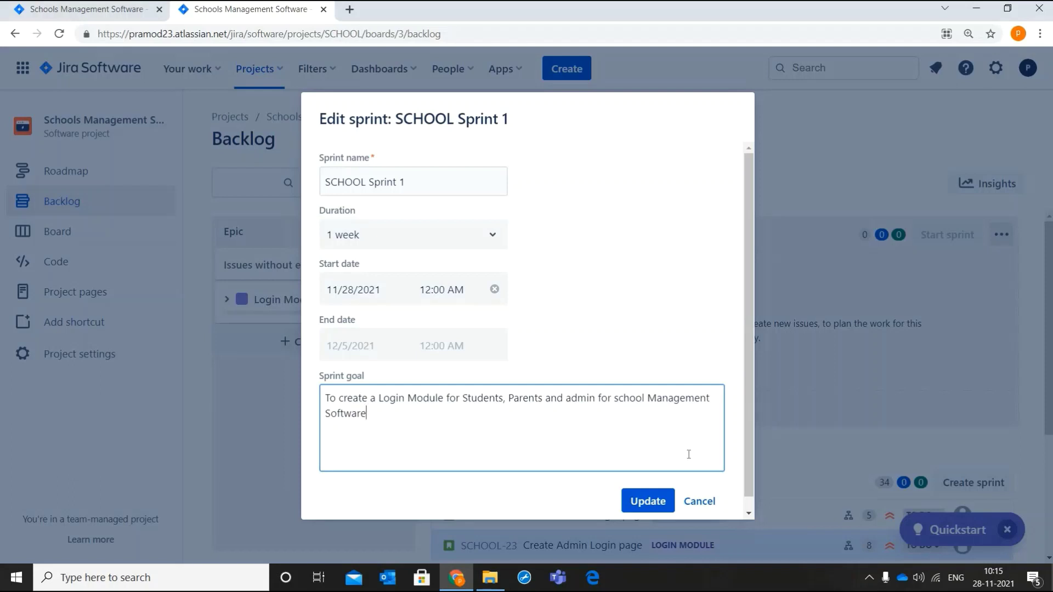
click(648, 501)
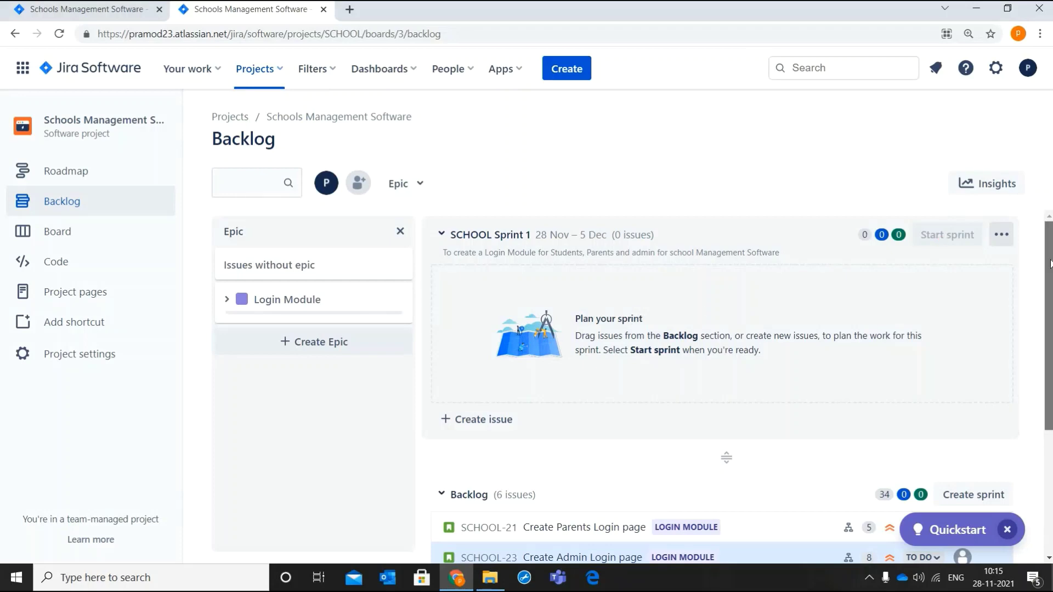
Step: Move all six Login Module stories, SCHOOL-19 through SCHOOL-24, from the backlog into SCHOOL Sprint 1
scroll(1049, 263, down, 1)
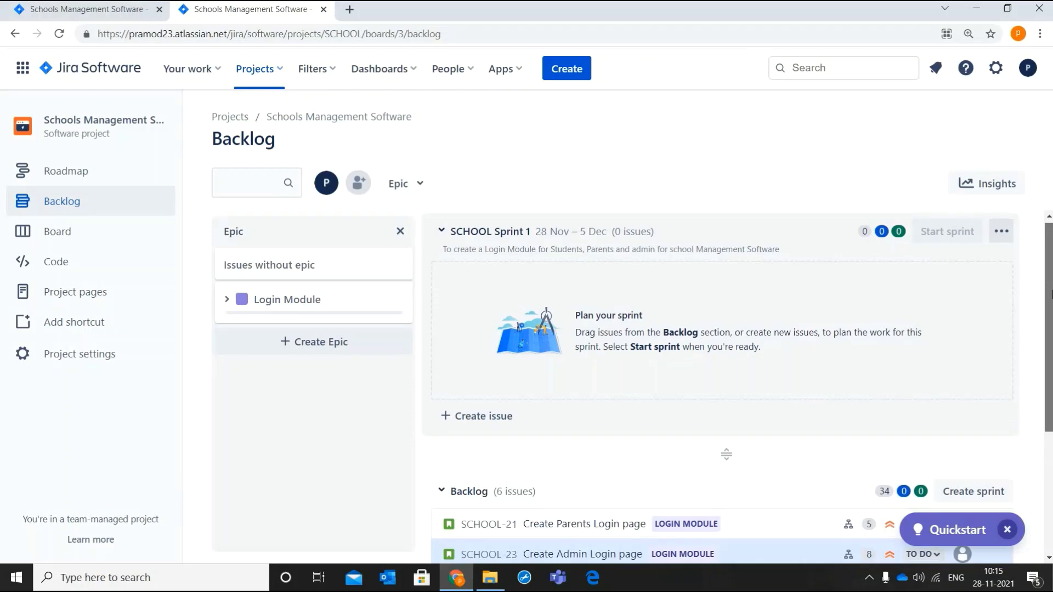
scroll(723, 451, down, 3)
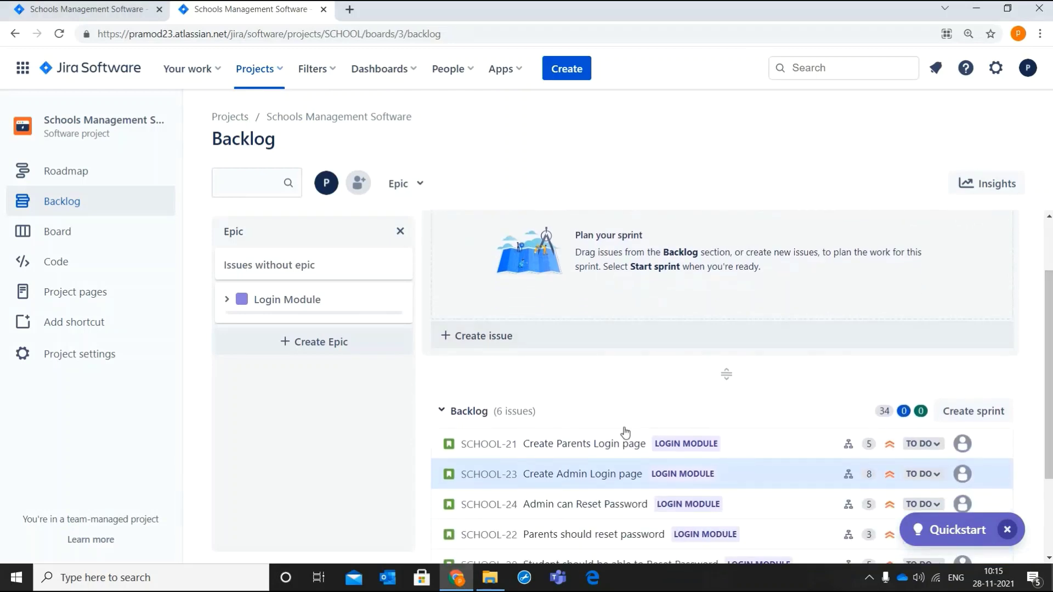
drag(627, 336, 636, 248)
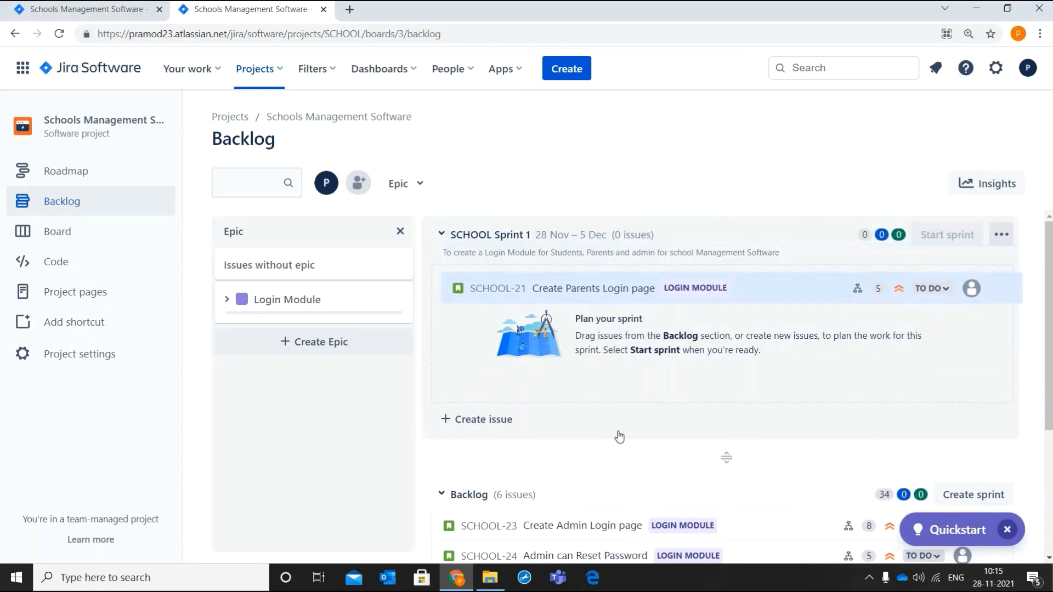
drag(581, 418, 576, 318)
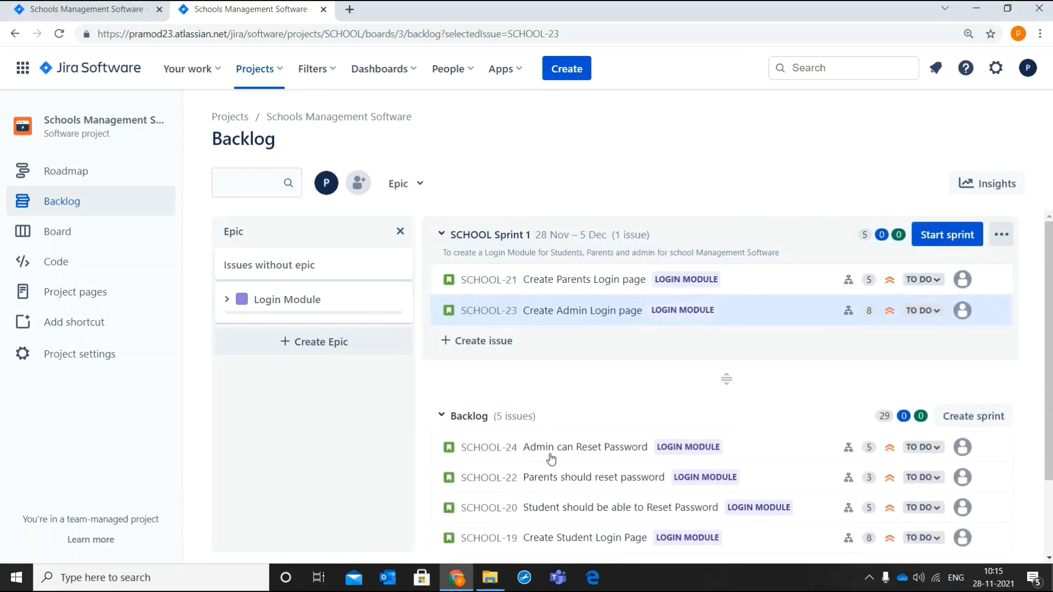
drag(537, 446, 549, 310)
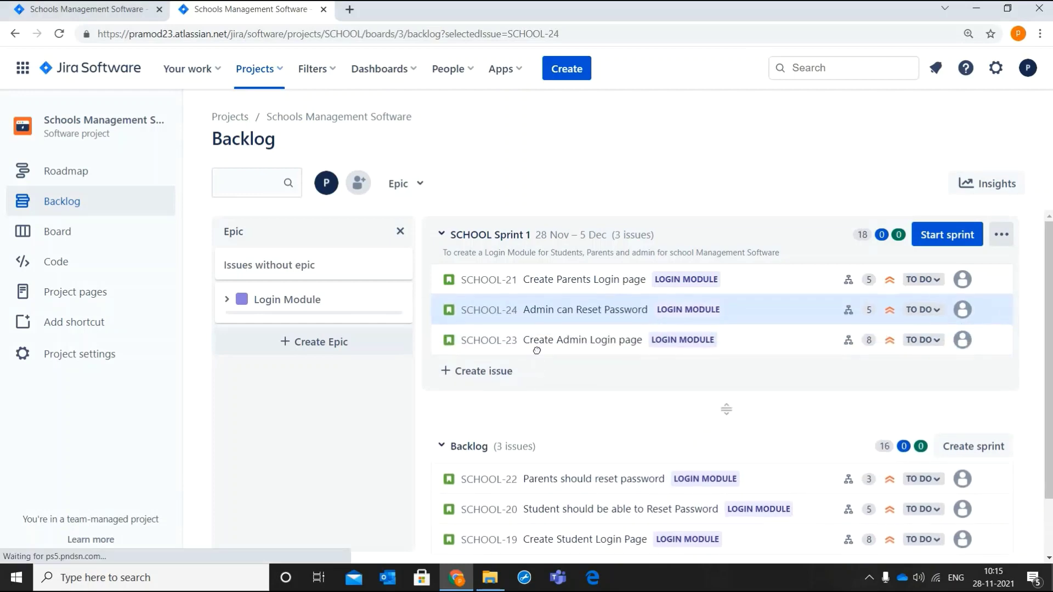
drag(535, 484, 559, 368)
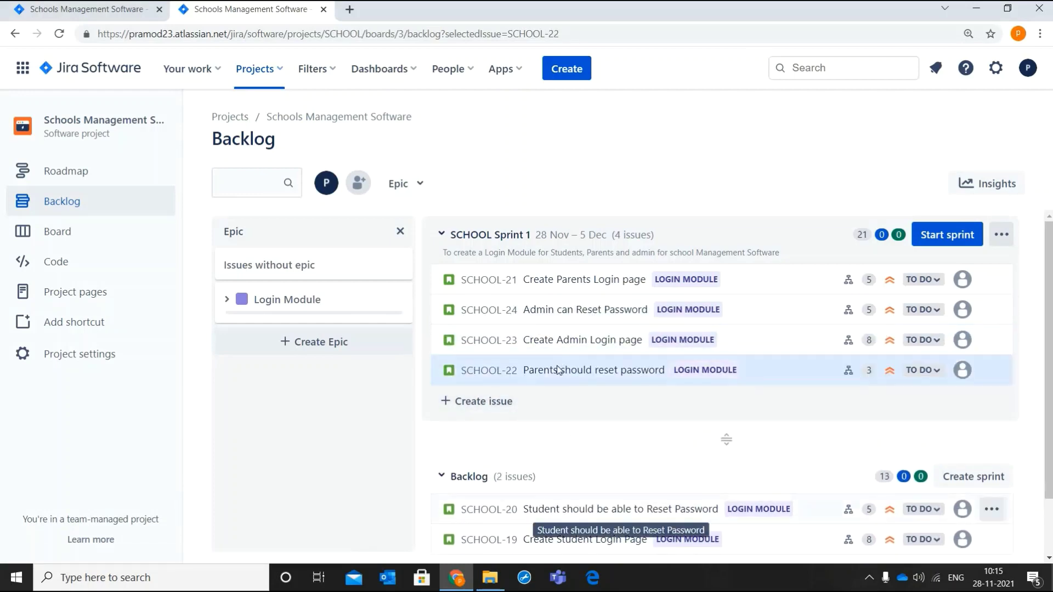
drag(541, 510, 545, 373)
drag(543, 539, 543, 420)
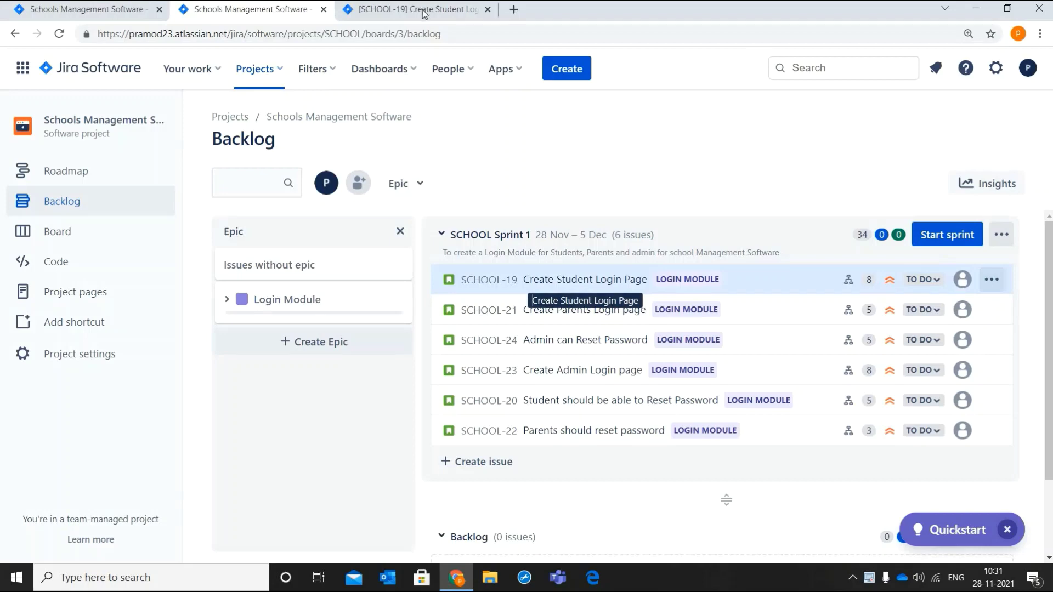
Step: Open the SCHOOL-19 Create Student Login Page story in its own browser tab and assign it to yourself
click(532, 300)
key(ctrl+Tab)
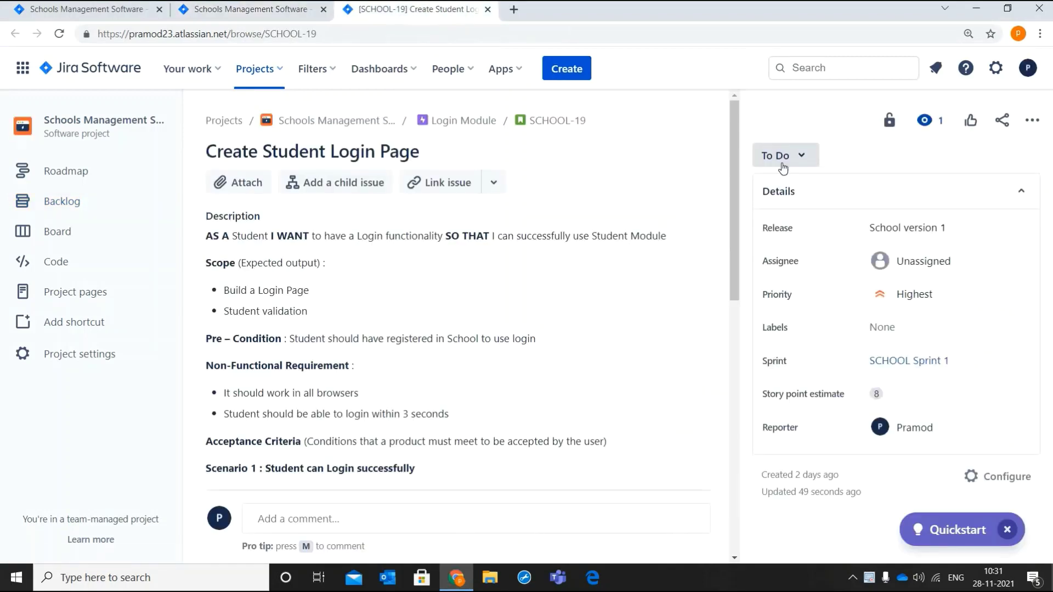
click(932, 261)
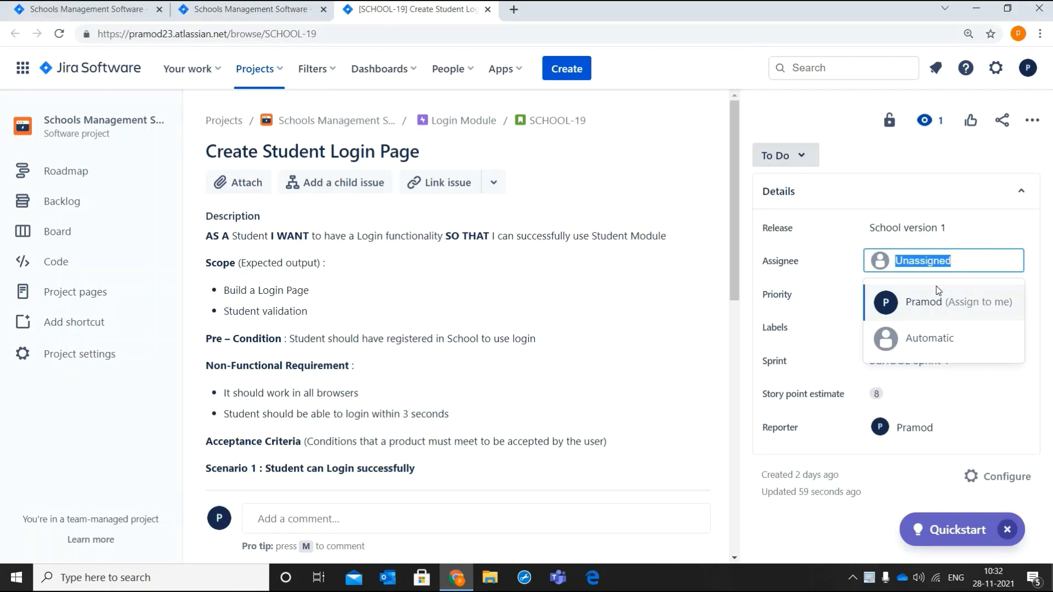
click(936, 308)
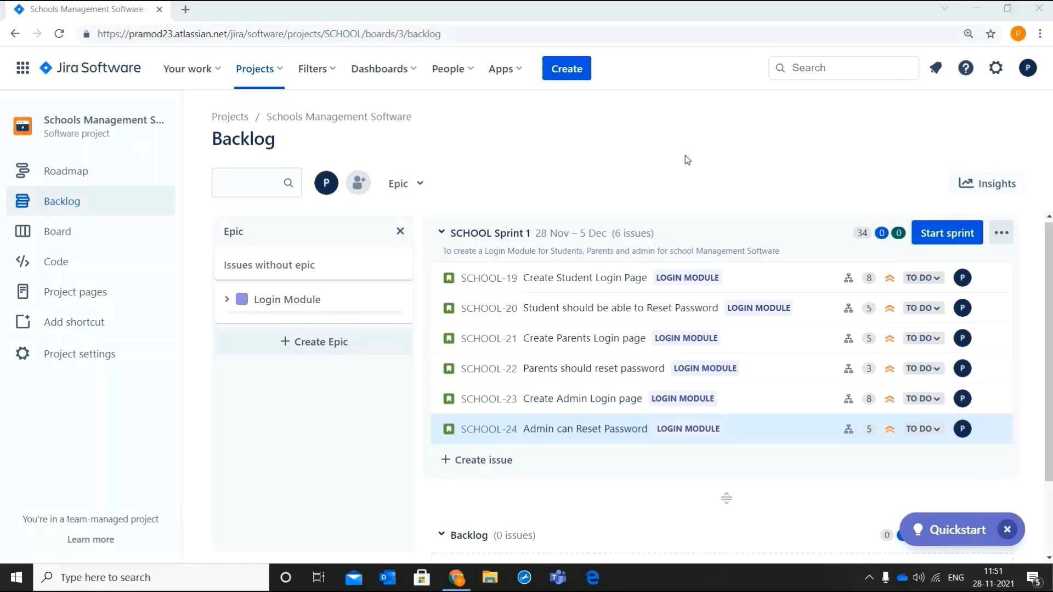
Step: Start SCHOOL Sprint 1 with its duration set to 1 week
click(926, 236)
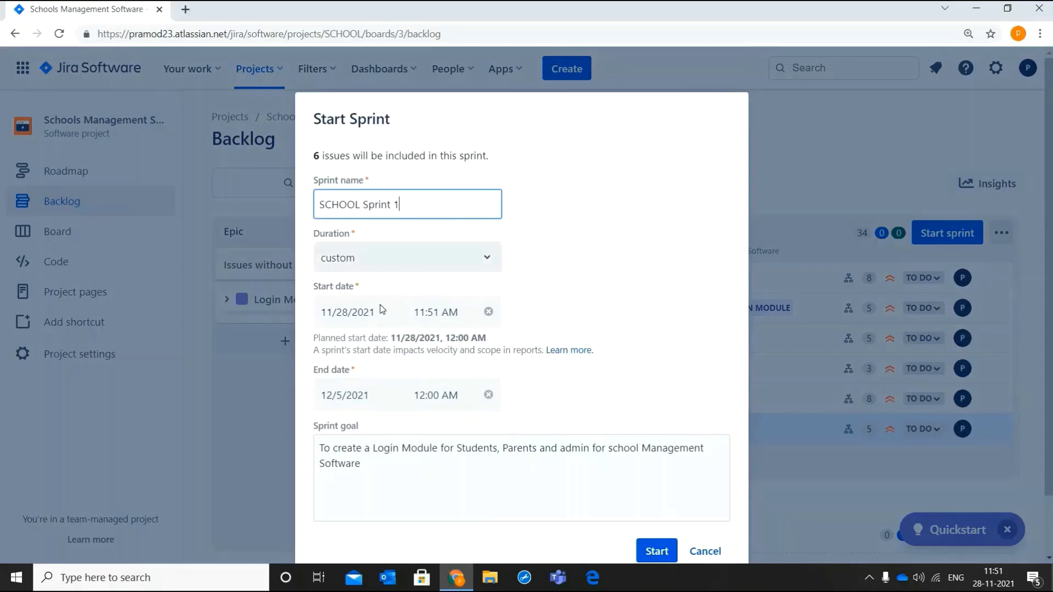
click(387, 262)
click(380, 298)
click(660, 549)
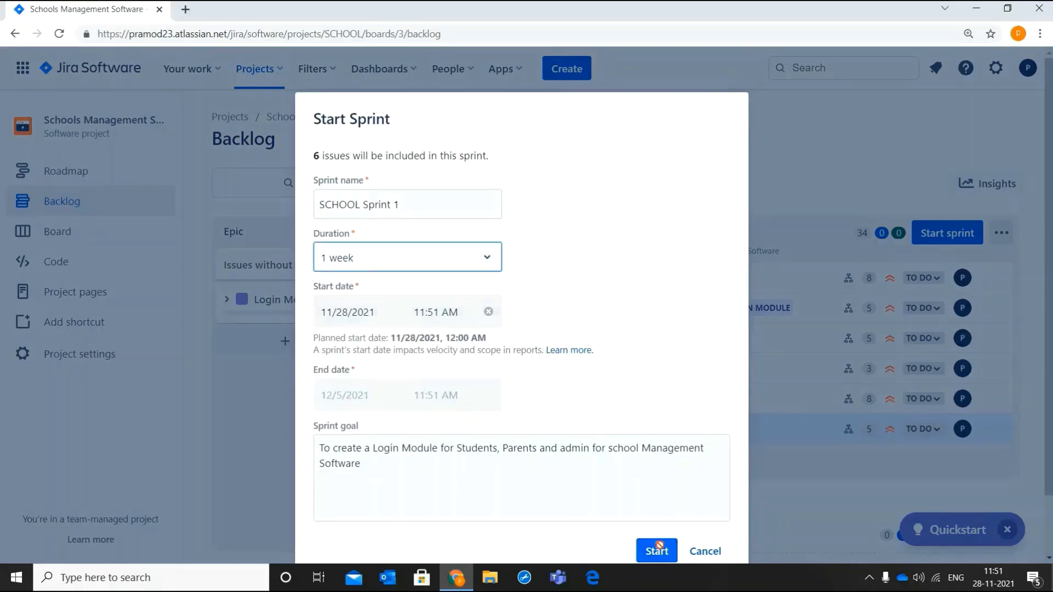
click(659, 549)
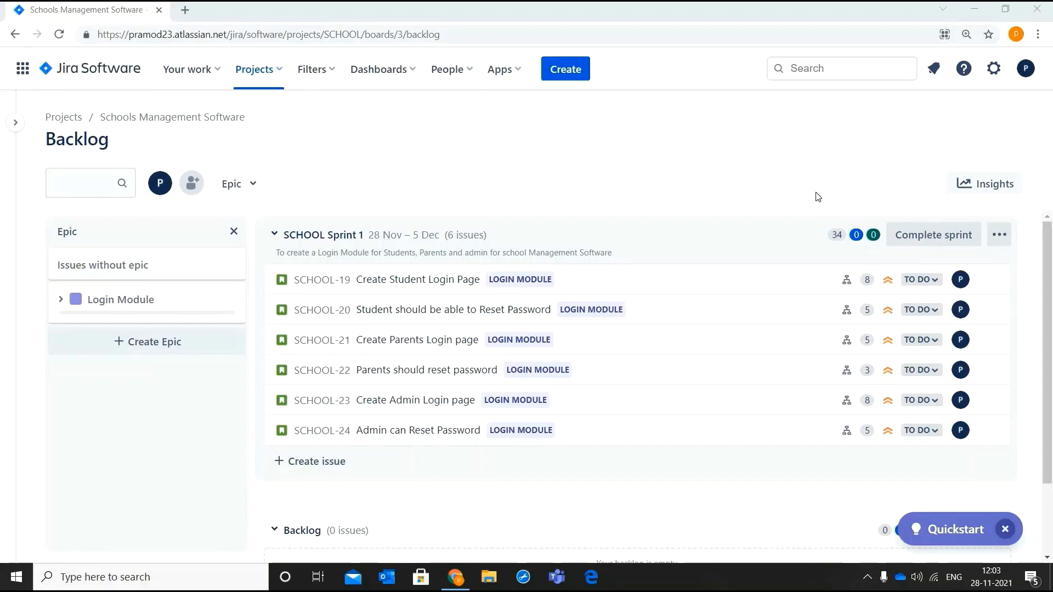
Step: Transition the SCHOOL-19 Create Student Login Page story to In Progress and on to QA Backlog
click(921, 280)
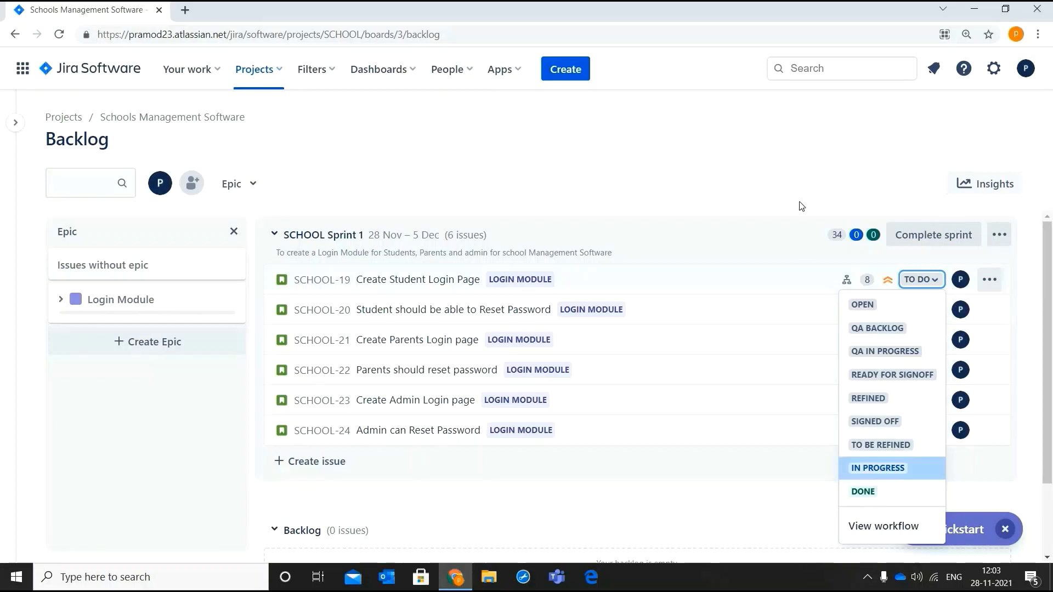
click(880, 470)
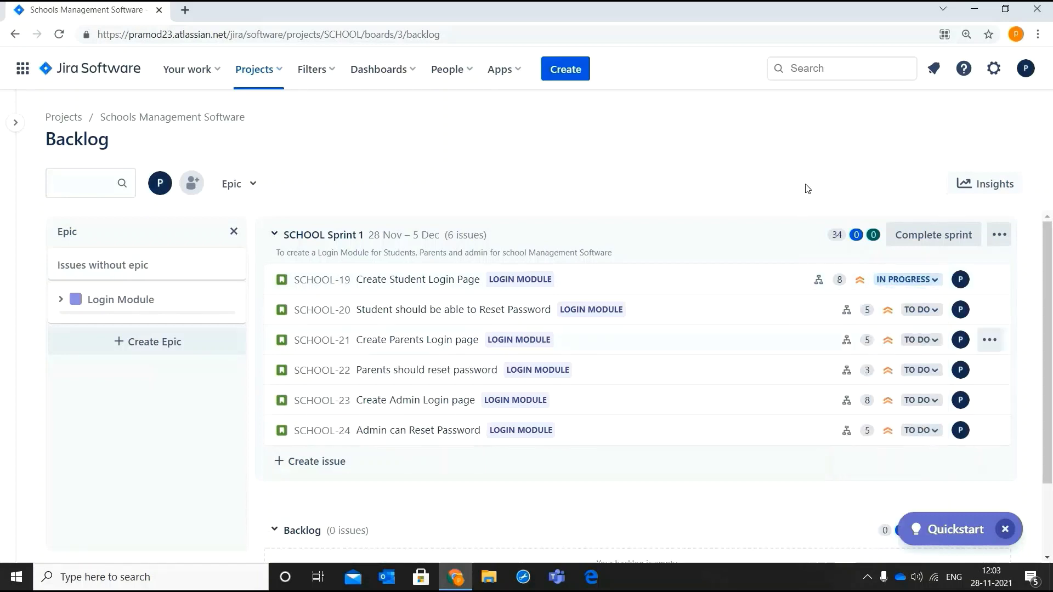
click(927, 285)
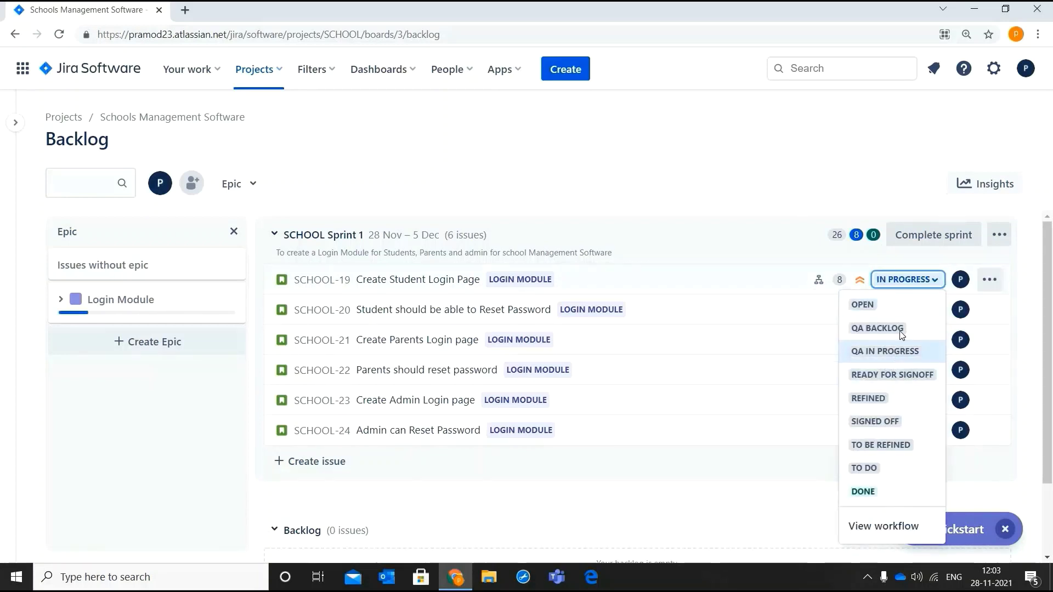
click(877, 328)
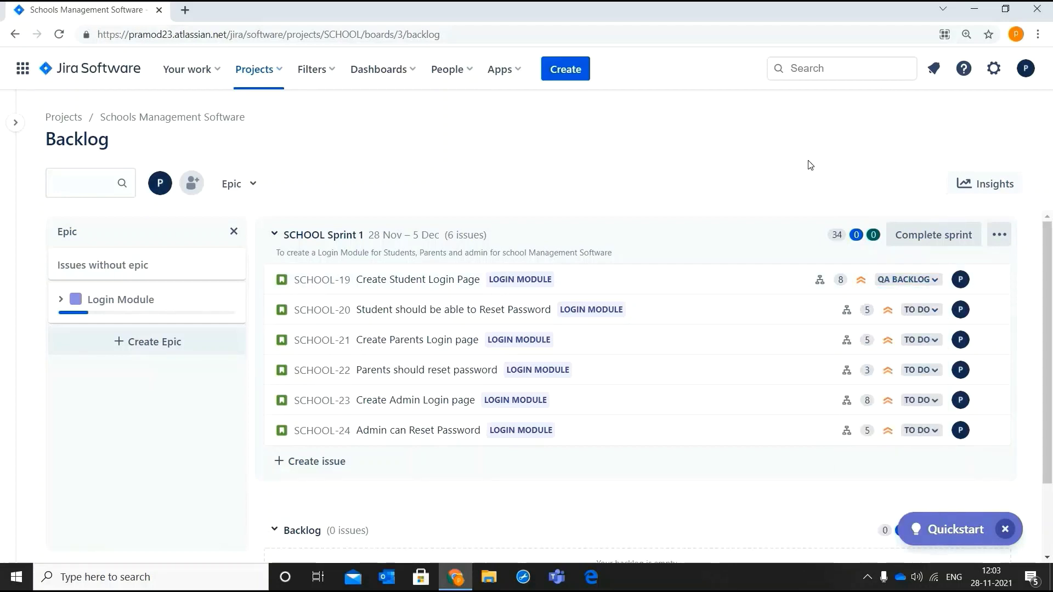
Step: Advance the SCHOOL-19 story's status to QA In Progress and on to Ready for Signoff
click(930, 282)
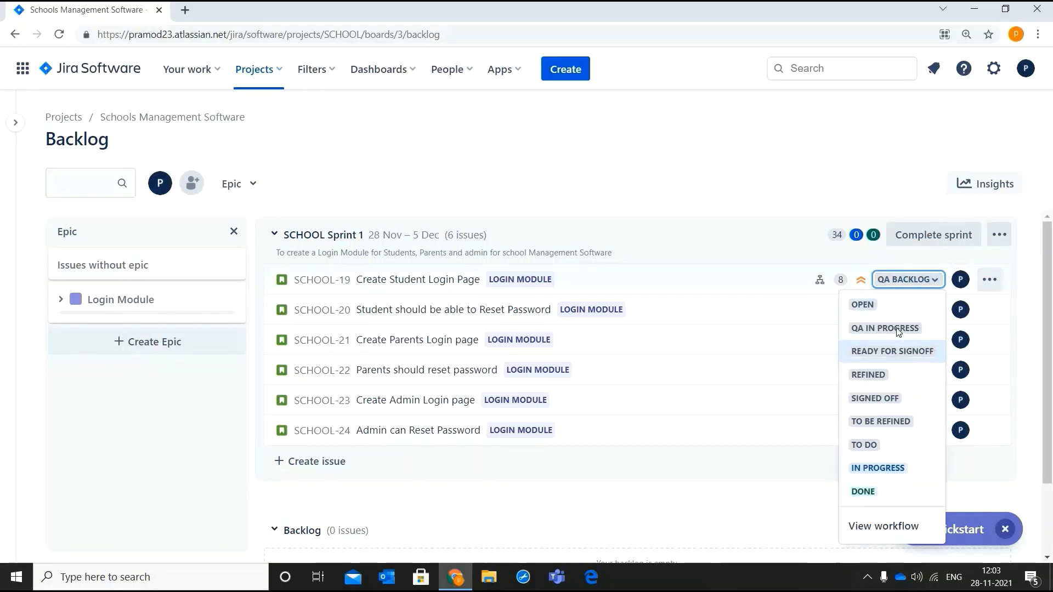
click(897, 329)
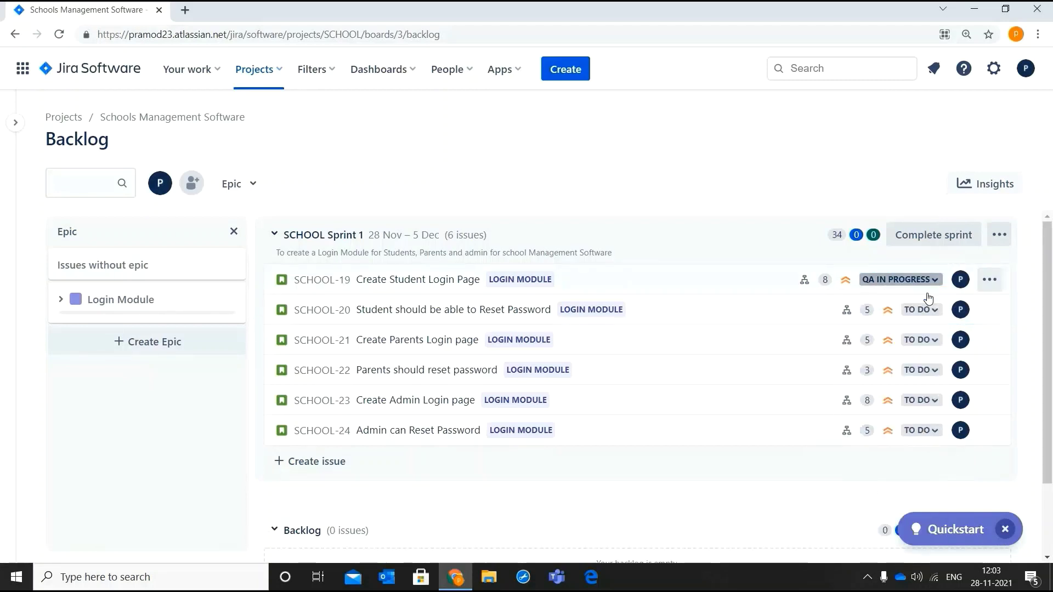
click(927, 291)
click(892, 351)
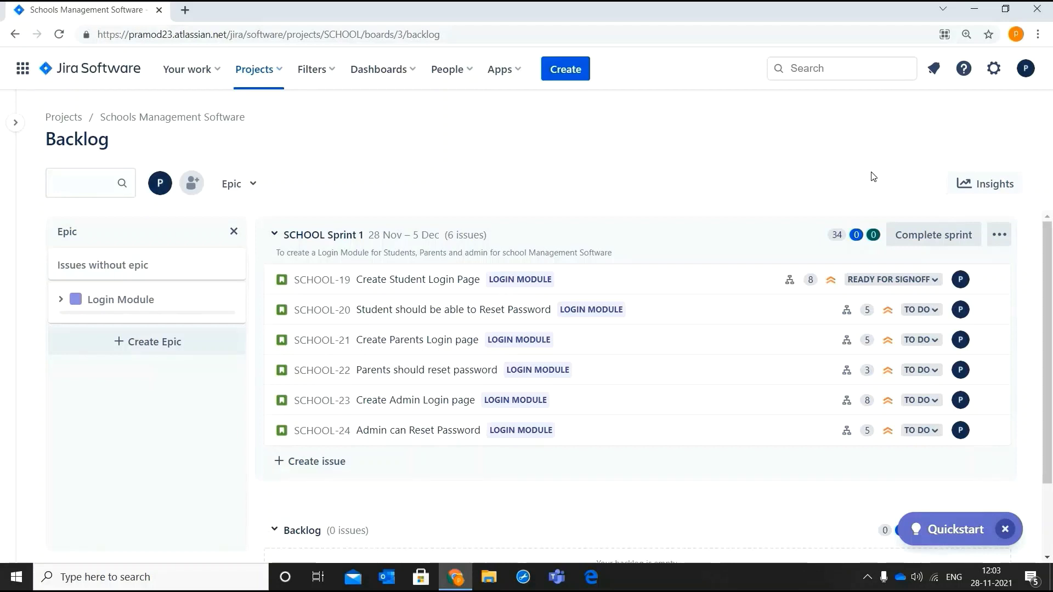
Step: Change the SCHOOL-19 story's status to Signed Off and finally to Done
click(926, 282)
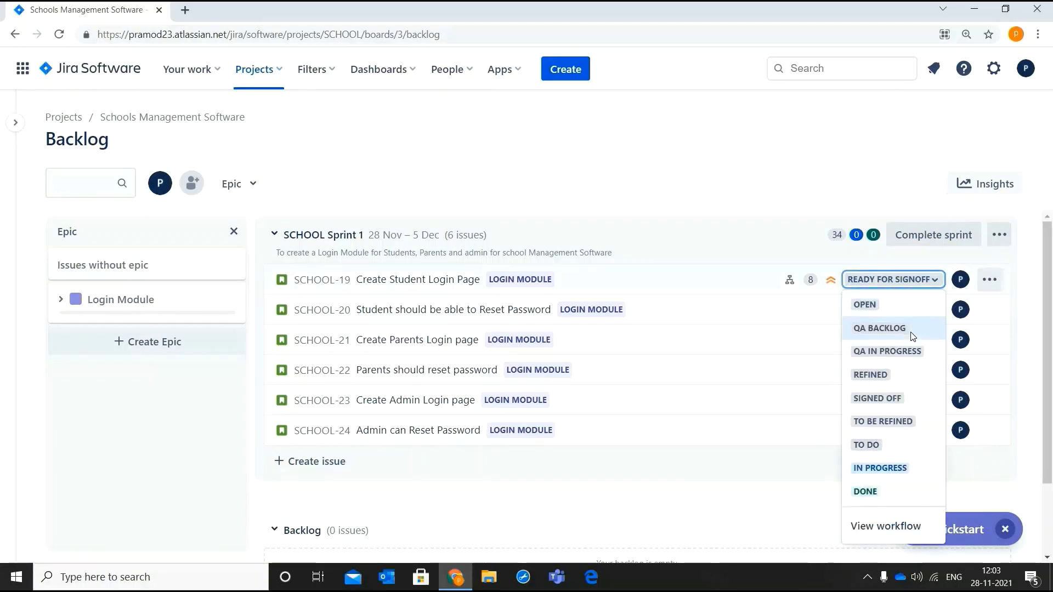
click(894, 394)
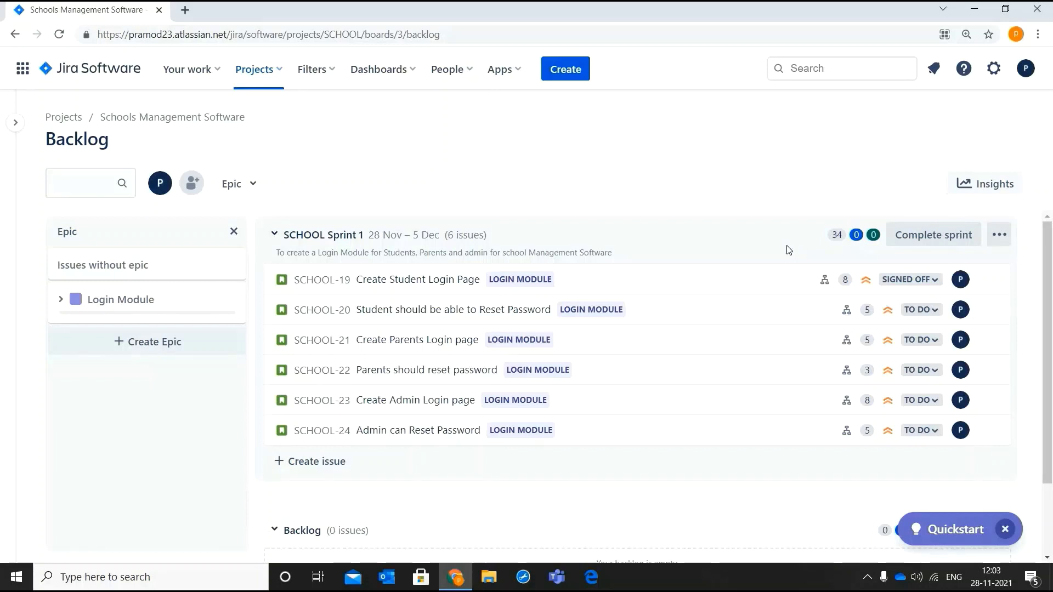
click(910, 280)
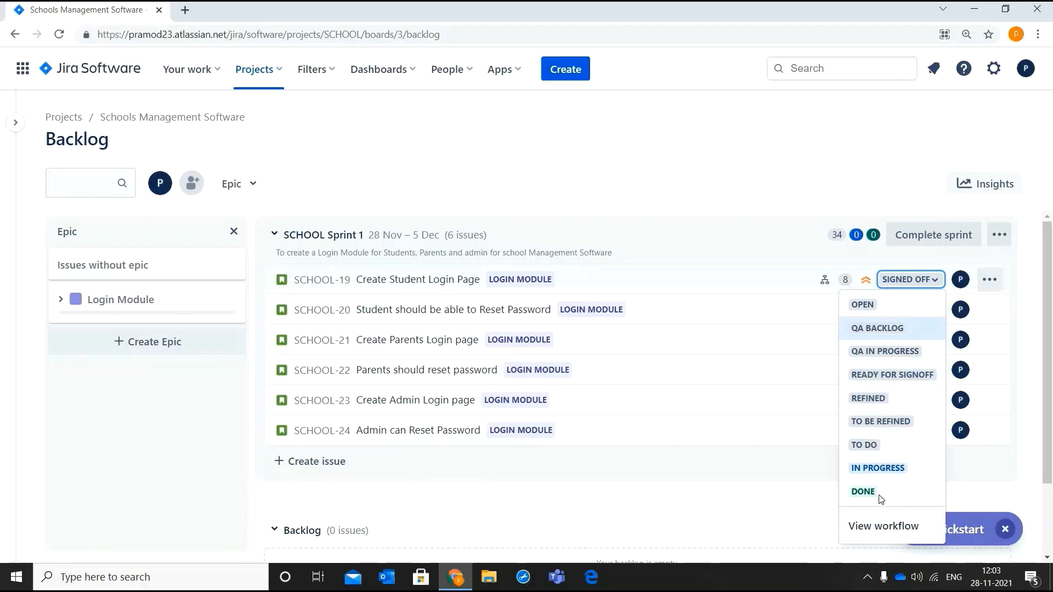
click(865, 491)
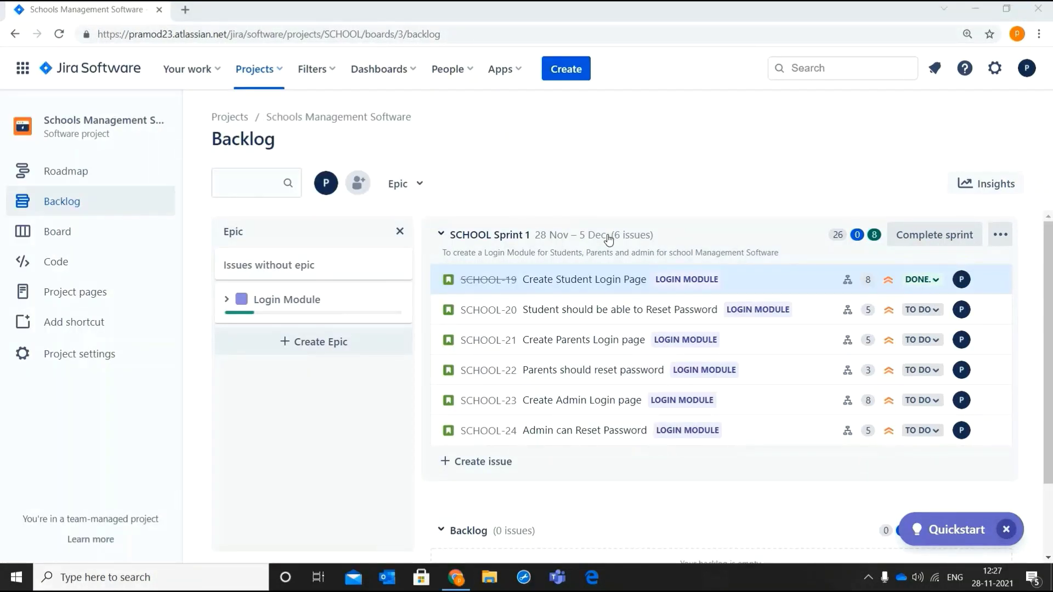
Step: Open the SCHOOL-19 story's details and examine the statuses of its child issues
click(700, 269)
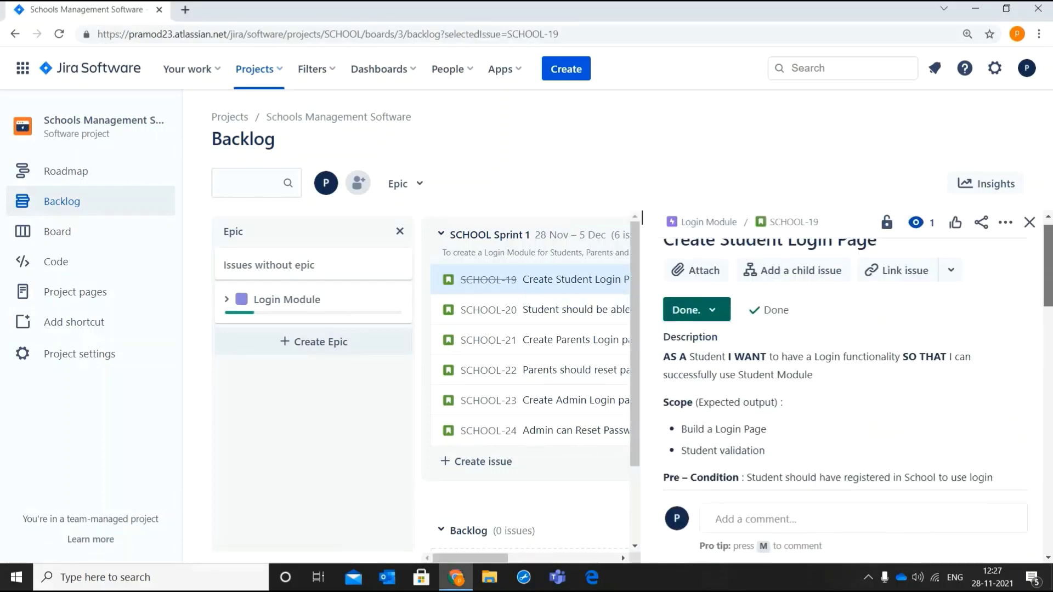
scroll(904, 409, down, 10)
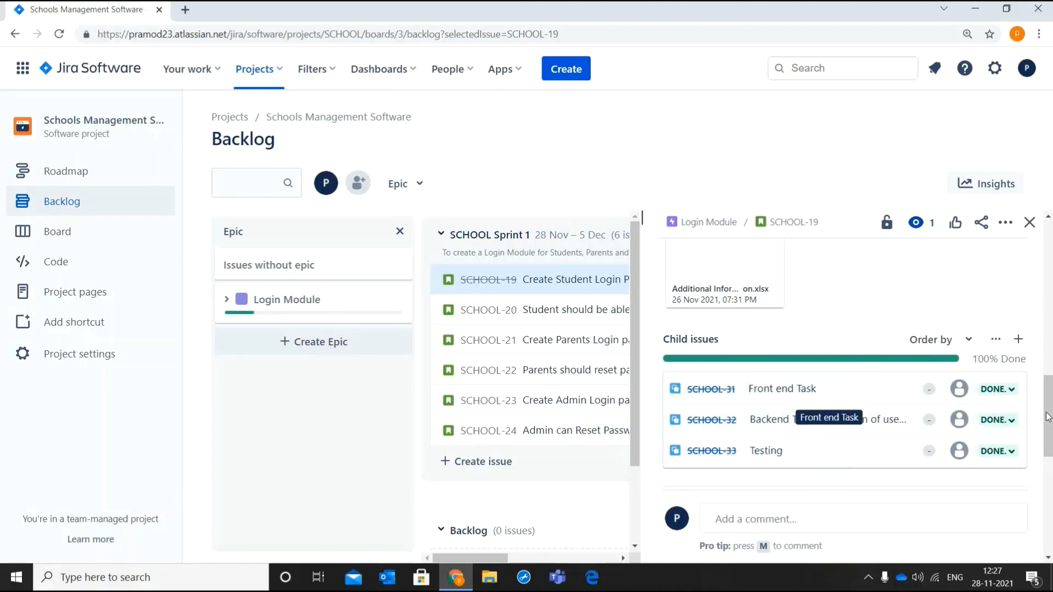
scroll(1047, 417, up, 10)
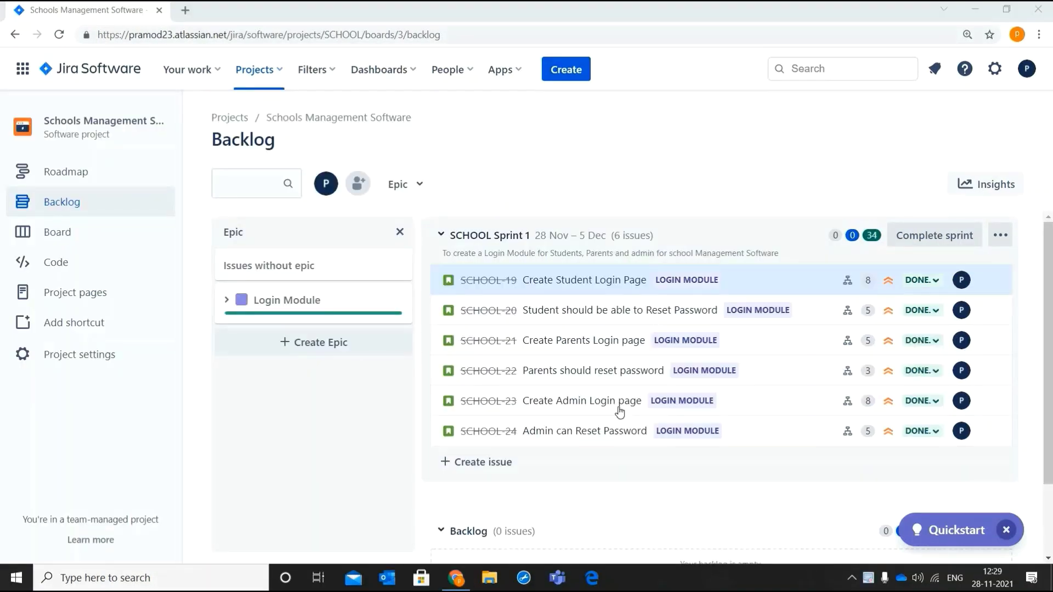
Step: Complete SCHOOL Sprint 1 and confirm the completion
click(927, 281)
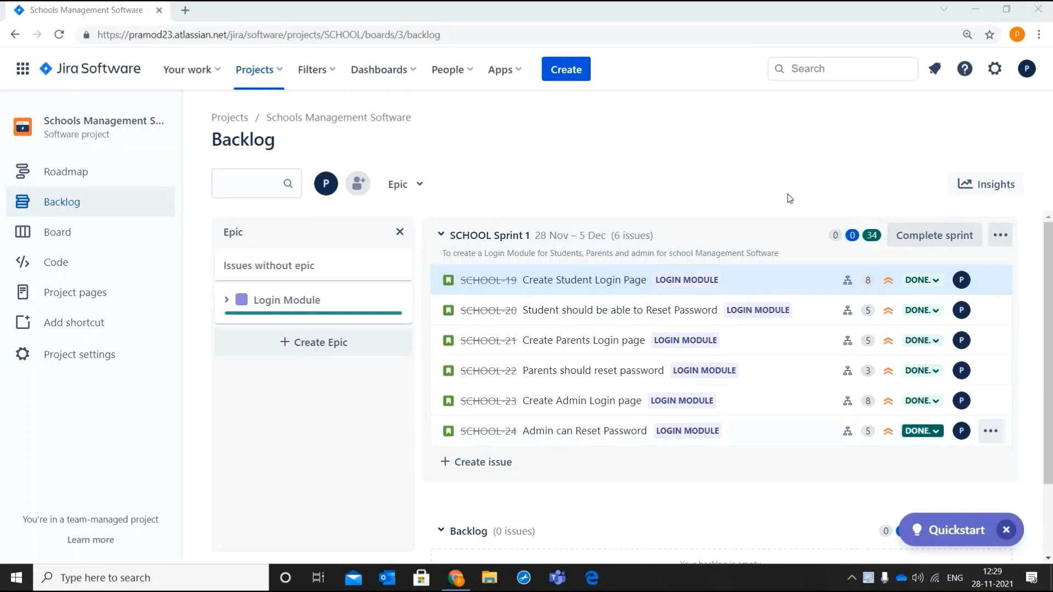
click(930, 244)
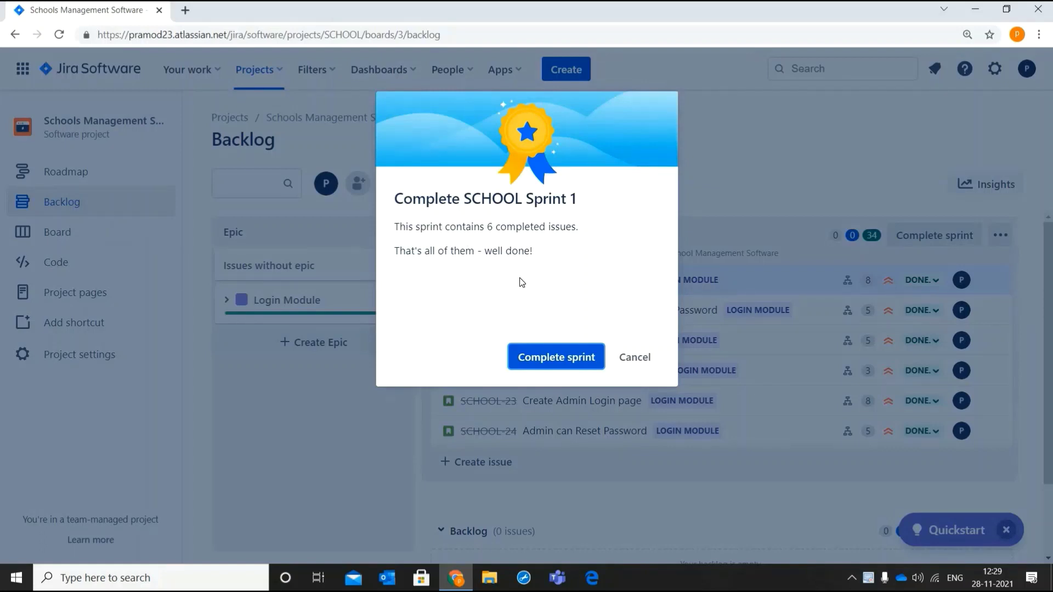
click(555, 357)
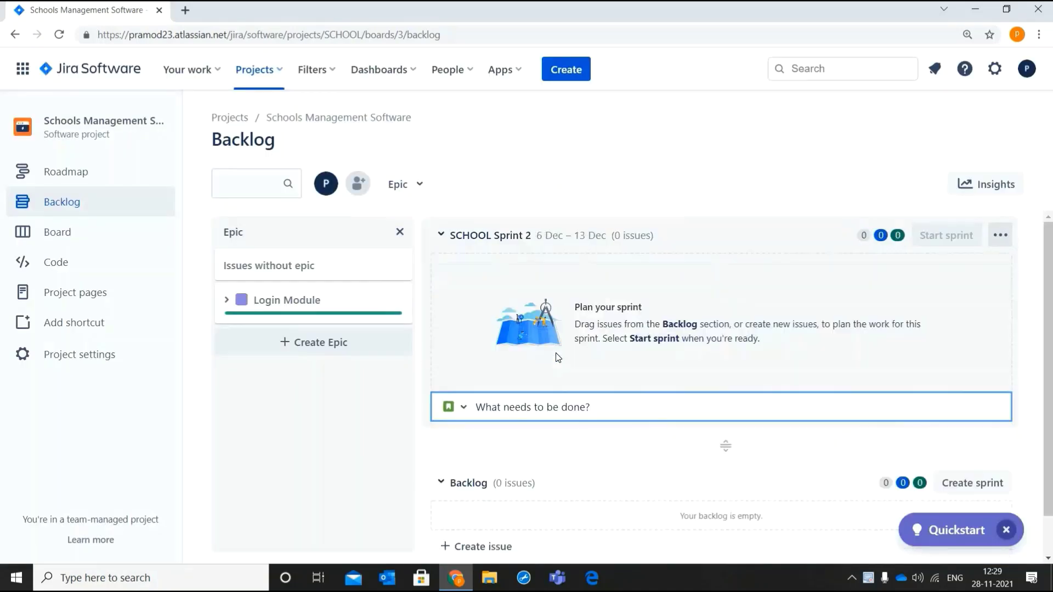